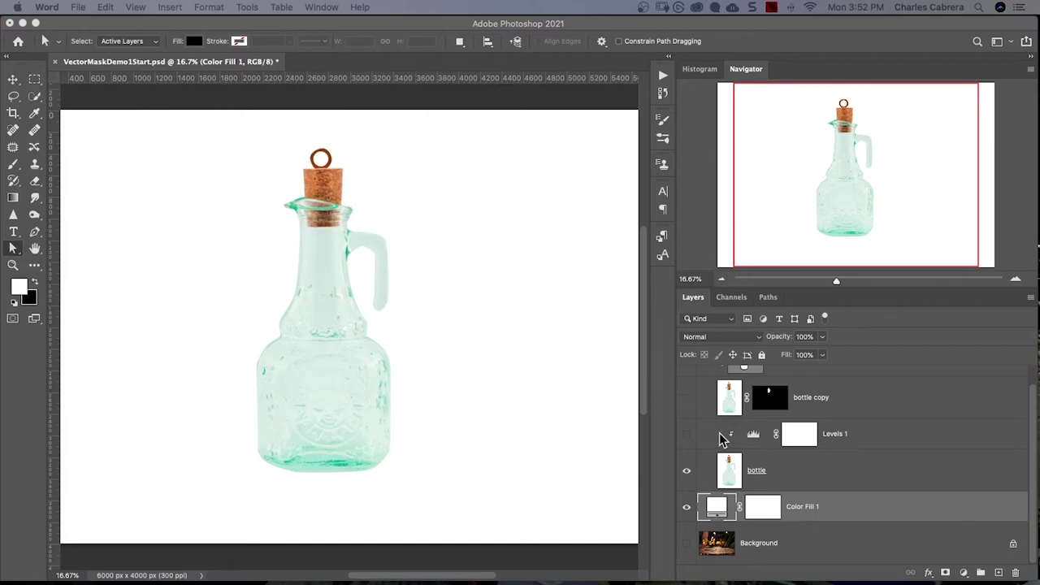
# Step: Preview the red Color Fill 1 backdrop, then hide it and the Background so only the bottle shows
pyautogui.click(648, 365)
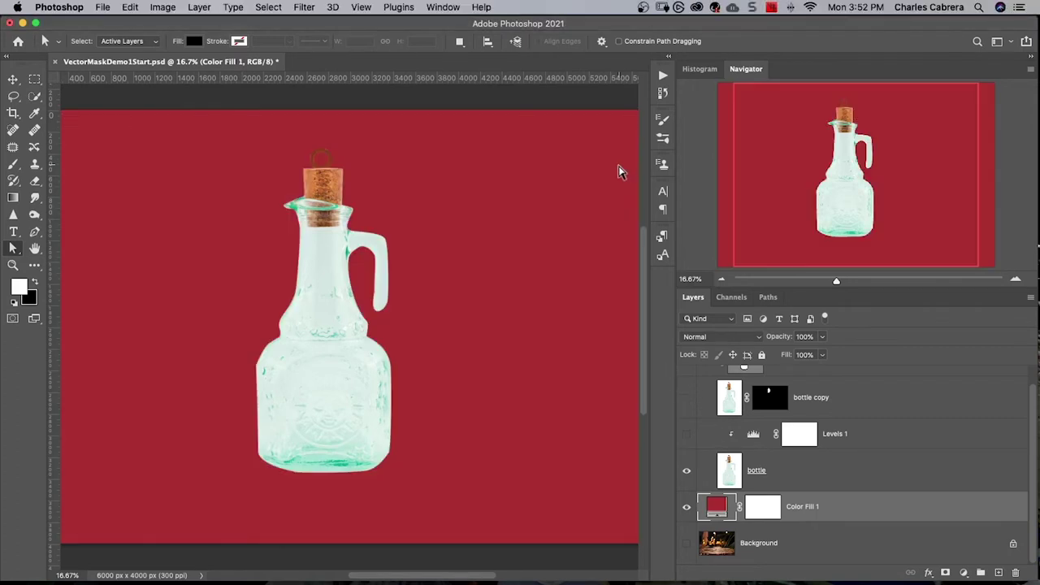
pyautogui.click(687, 509)
pyautogui.click(686, 542)
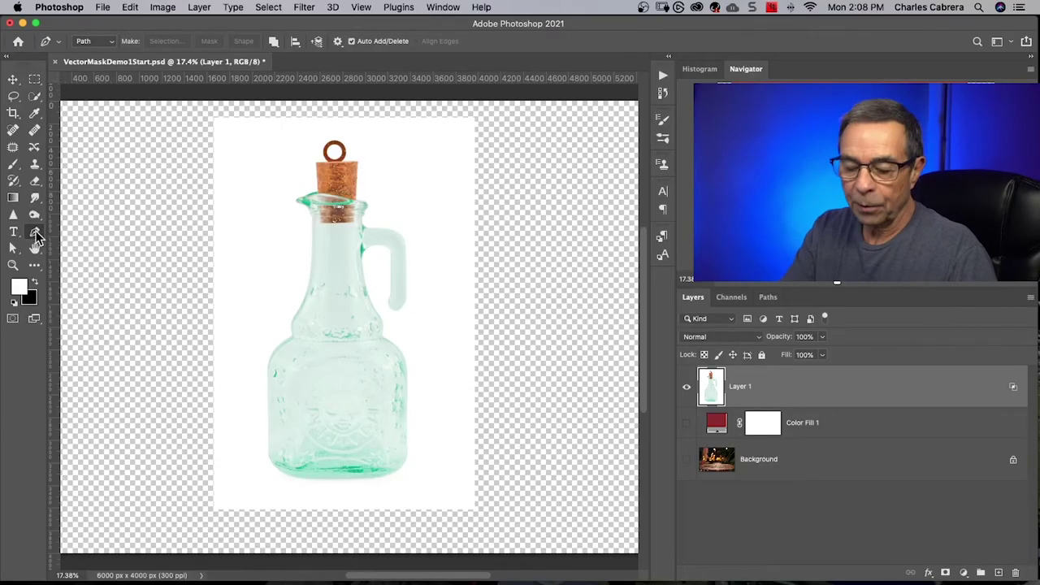
# Step: Select the Ellipse Tool from the extra-tools flyout
pyautogui.click(36, 233)
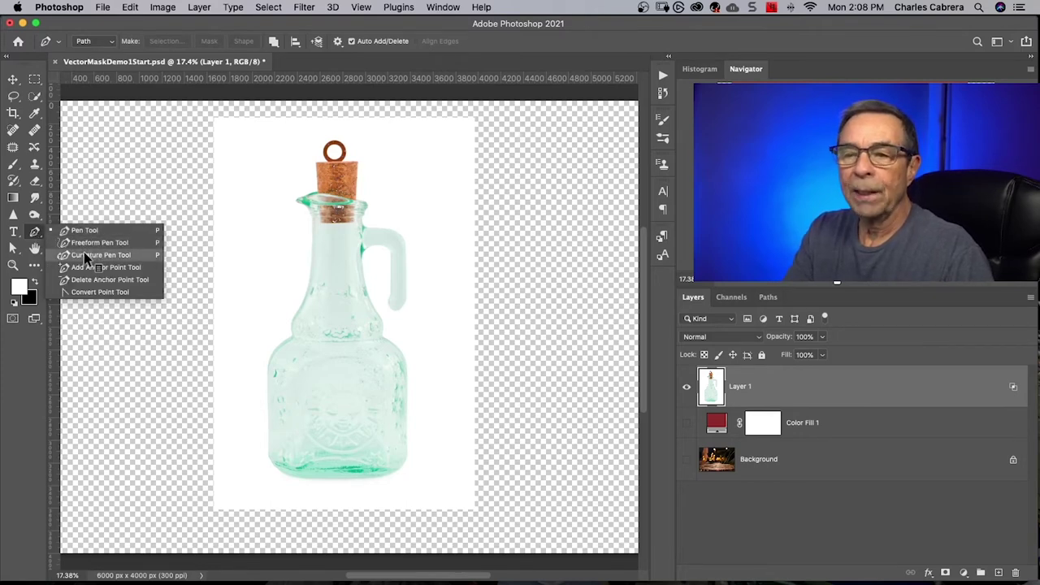
pyautogui.click(84, 255)
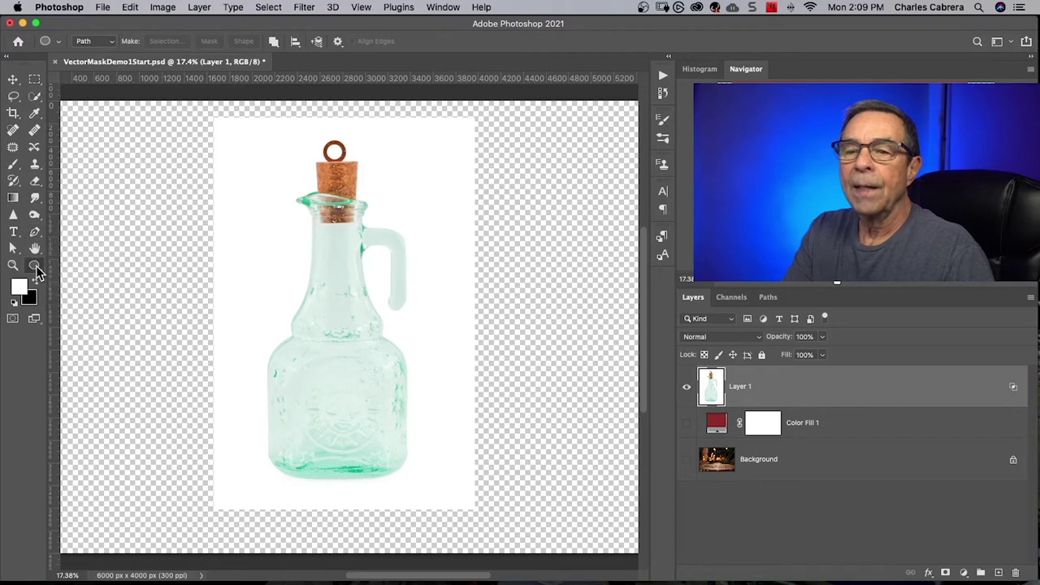
pyautogui.click(34, 266)
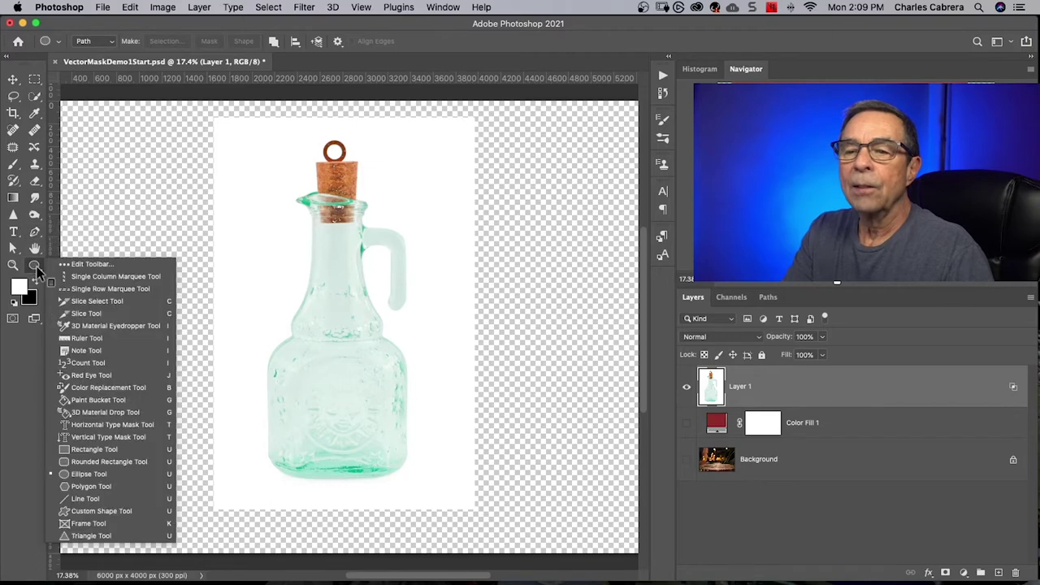
pyautogui.click(97, 477)
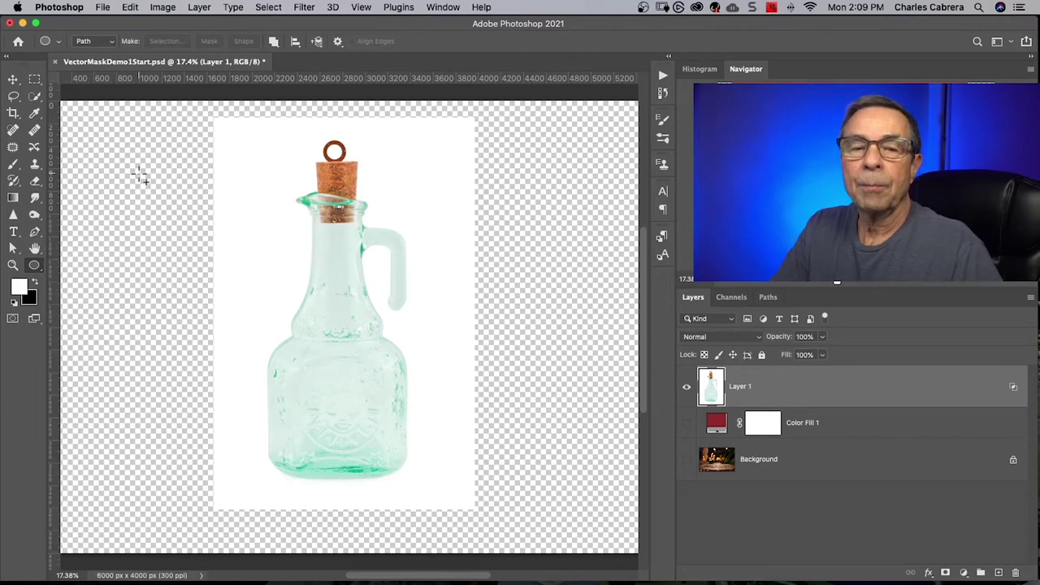
# Step: Set the Ellipse tool to Path mode and bring up the Path Operations menu
pyautogui.click(111, 43)
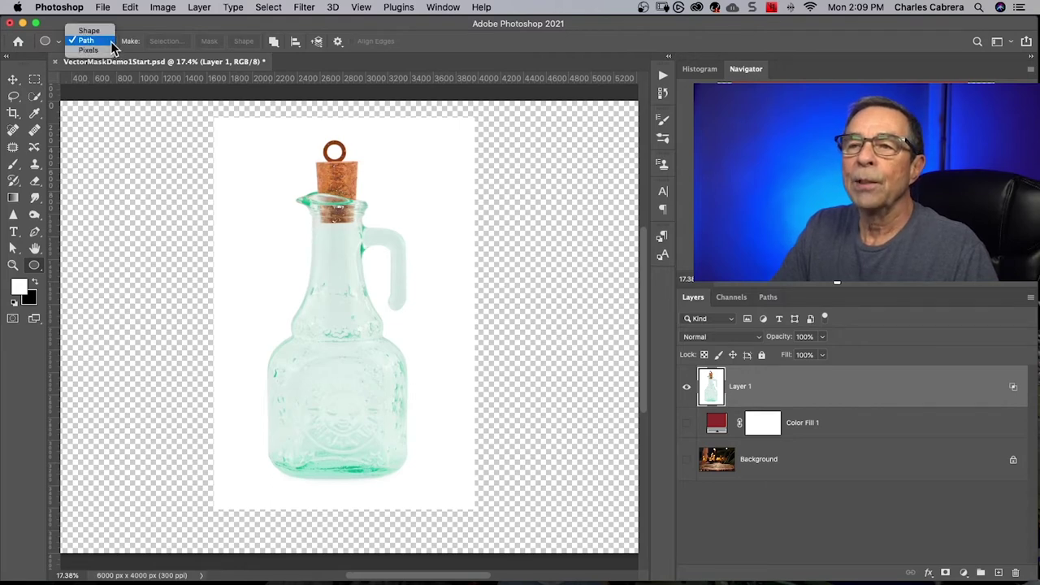
pyautogui.click(111, 43)
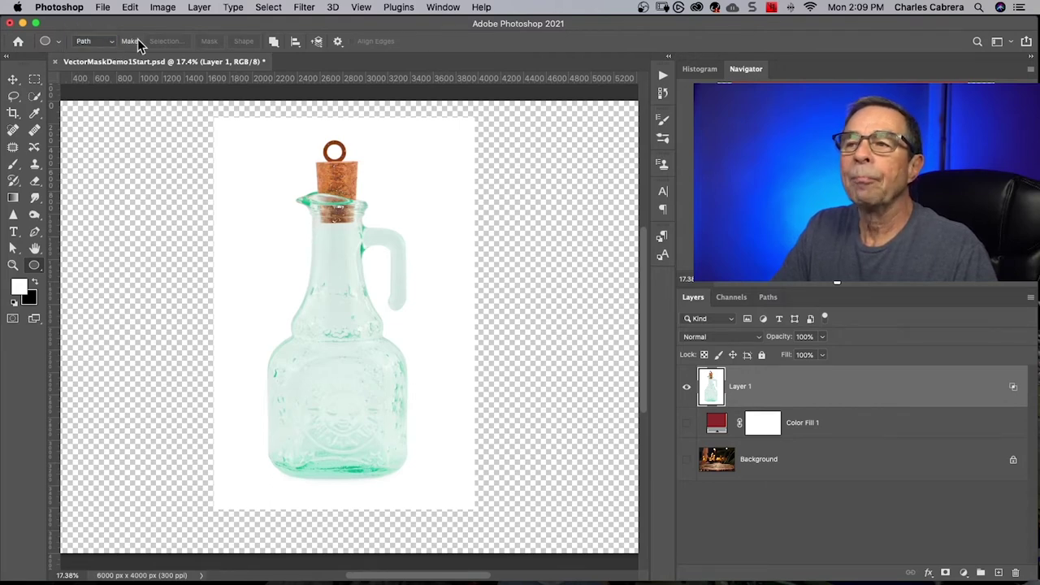
pyautogui.click(274, 43)
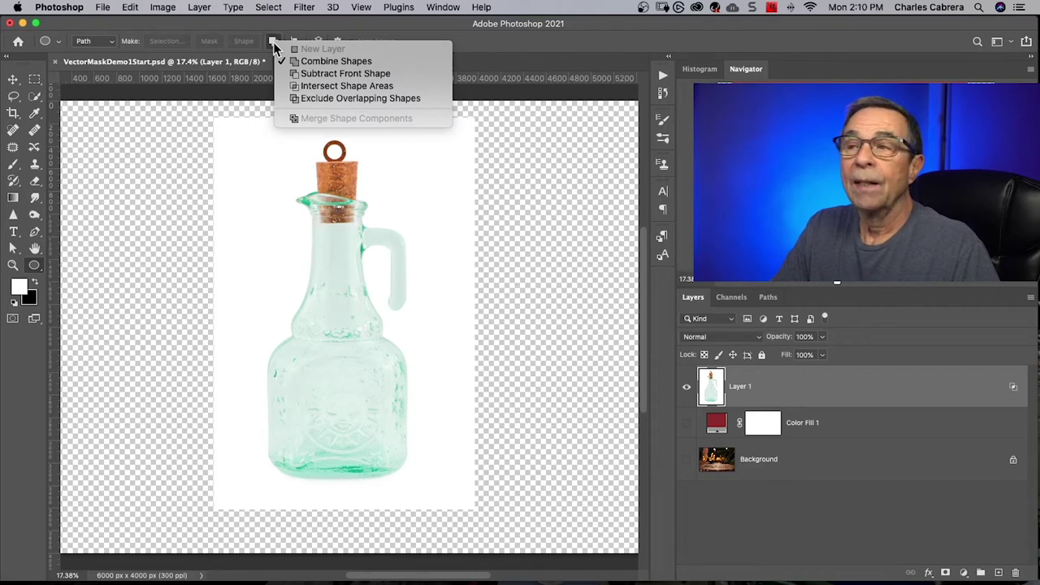
# Step: Set Combine Shapes, check the Path Options, then draw and delete a trial path on the bottle's left side
pyautogui.click(311, 61)
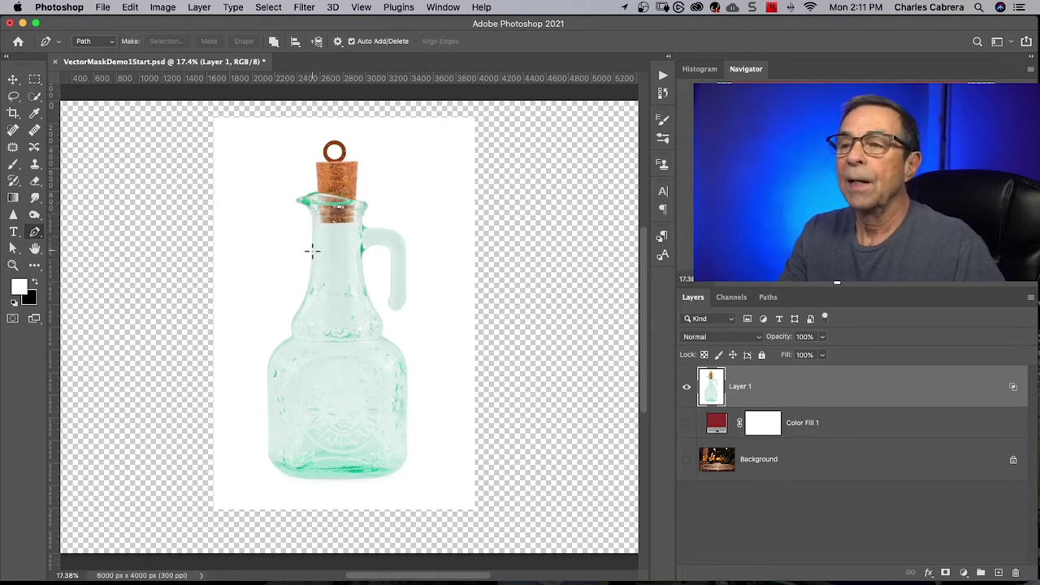
pyautogui.click(338, 42)
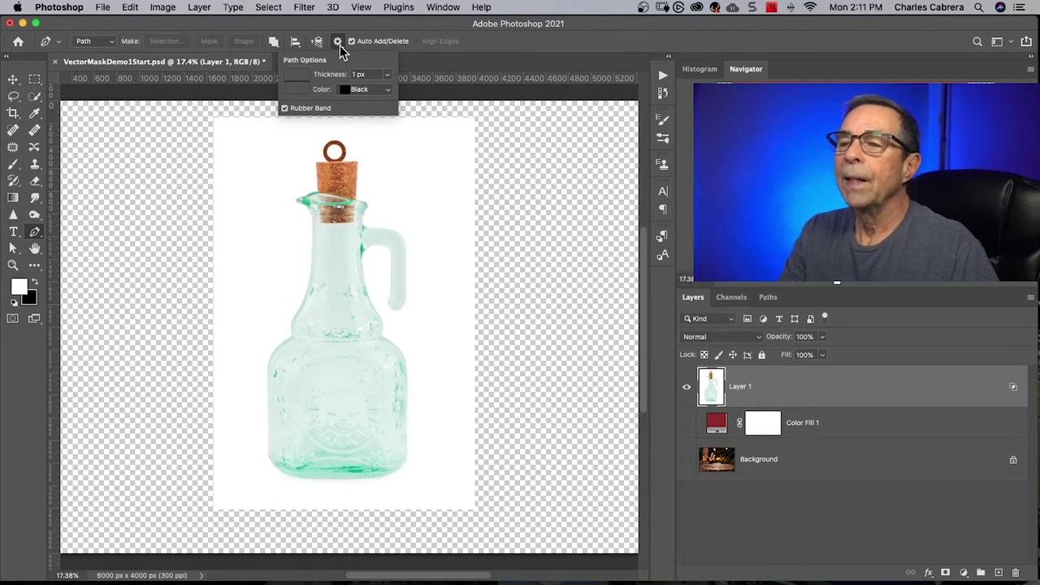
pyautogui.click(268, 440)
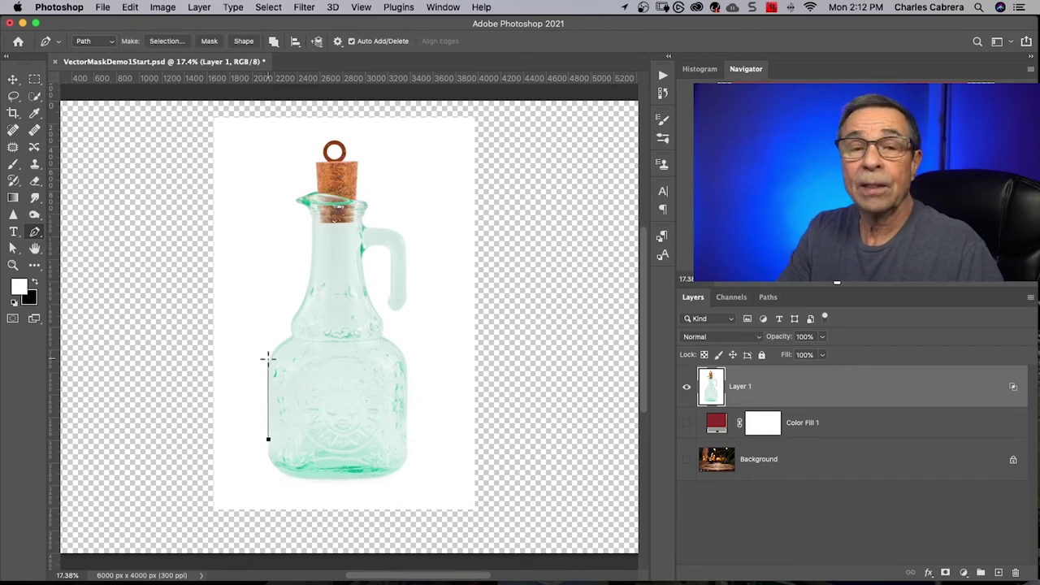
pyautogui.moveTo(268, 358); pyautogui.dragTo(299, 328)
pyautogui.press('BackSpace')
pyautogui.press('BackSpace')
# Step: Zoom in and trace the bottle's left side to the lip, breaking the shoulder anchor's handle
pyautogui.press('super+equal')
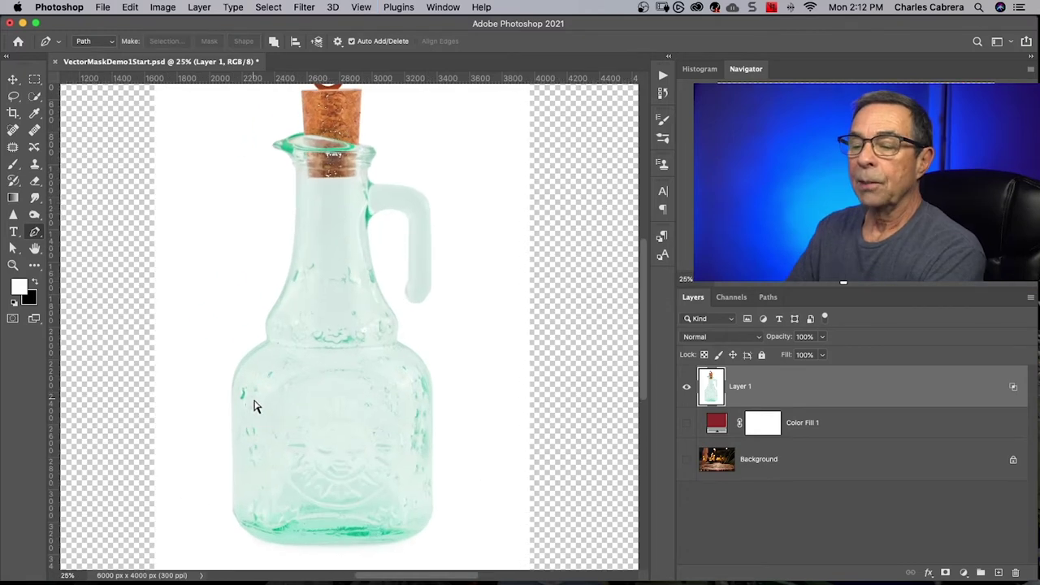
pyautogui.scroll(1, 244, 447)
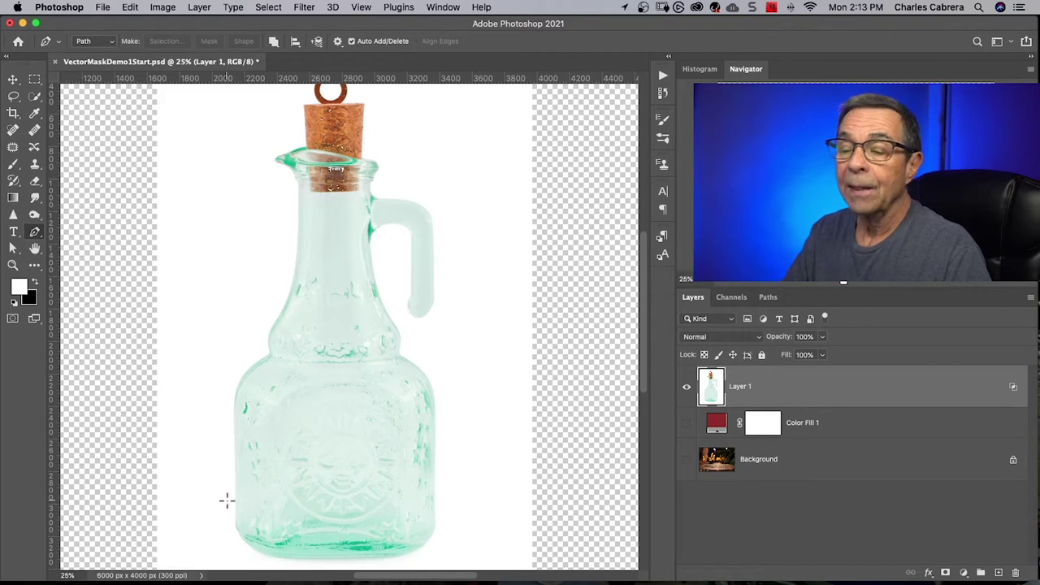
pyautogui.click(234, 520)
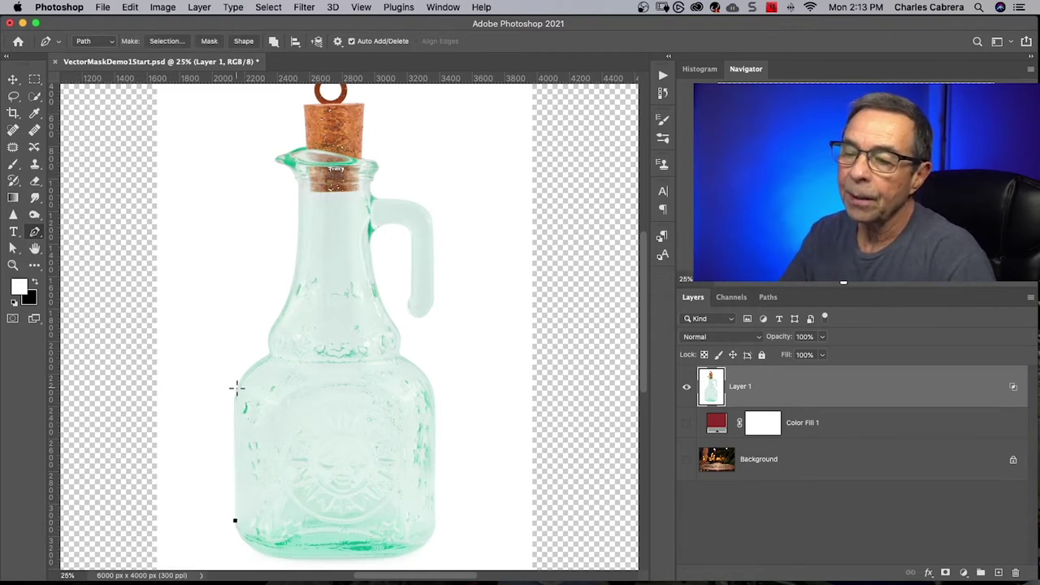
pyautogui.moveTo(235, 393); pyautogui.dragTo(289, 347)
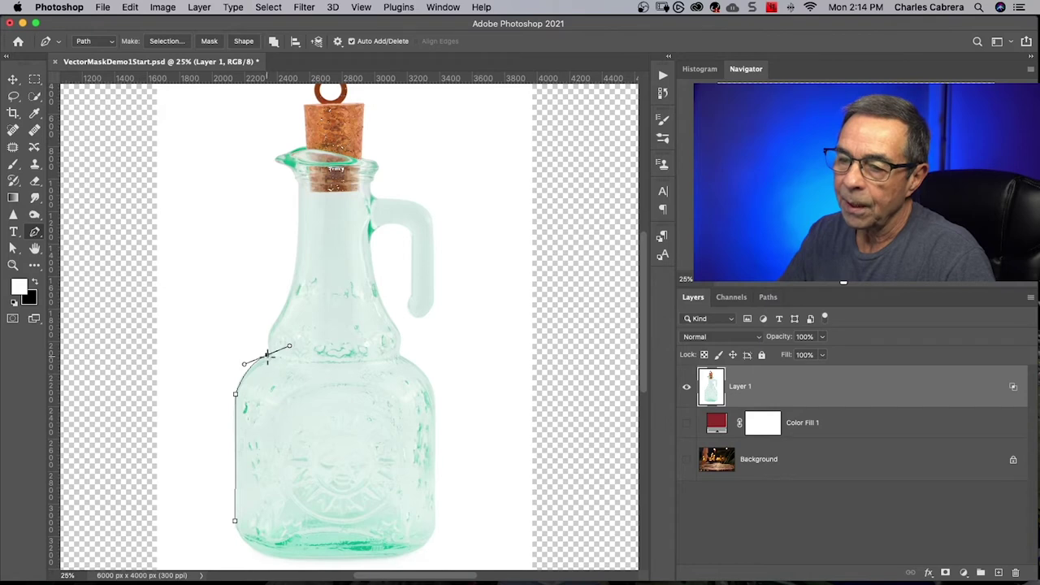
pyautogui.keyDown('alt'); pyautogui.click(268, 355); pyautogui.keyUp('alt')
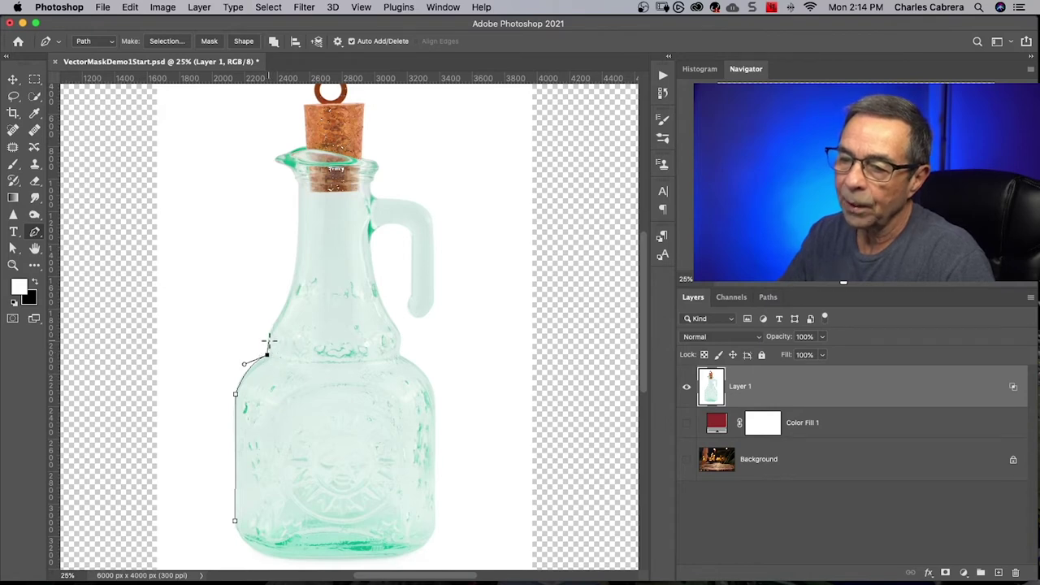
pyautogui.keyDown('super'); pyautogui.click(269, 344); pyautogui.keyUp('super')
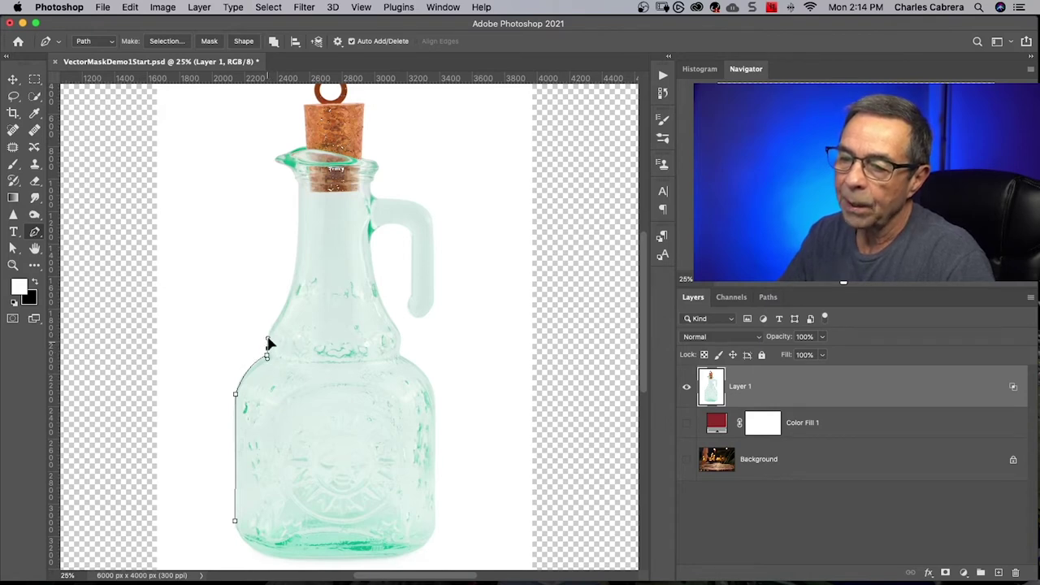
pyautogui.moveTo(291, 286); pyautogui.dragTo(297, 248)
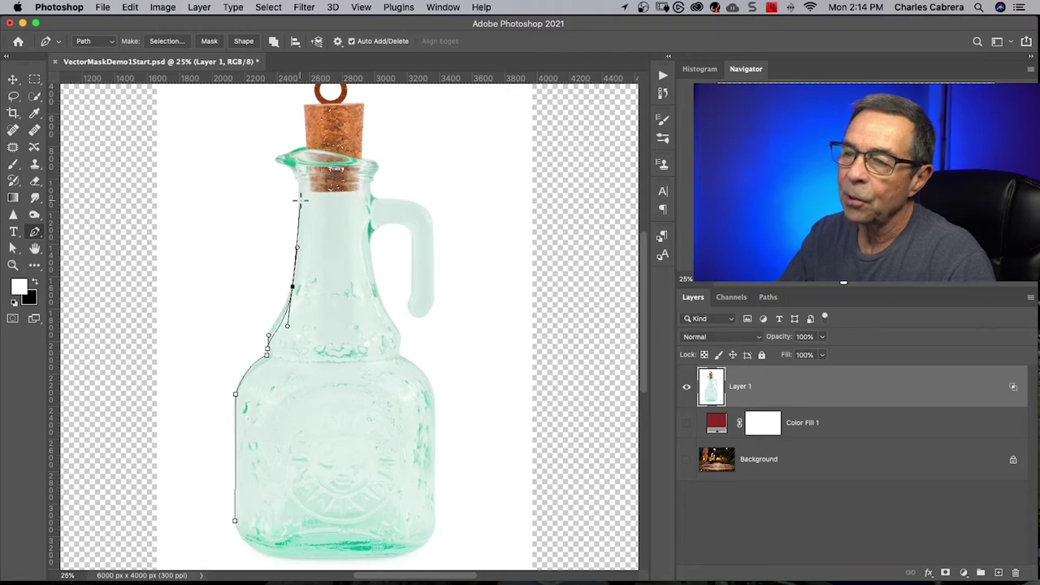
pyautogui.moveTo(297, 194); pyautogui.dragTo(290, 169)
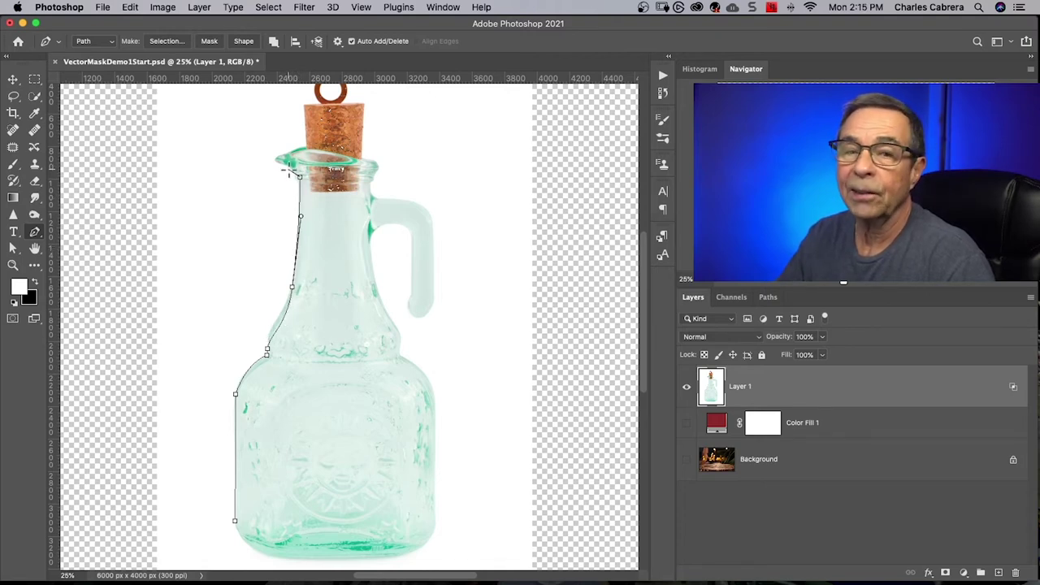
pyautogui.moveTo(277, 160); pyautogui.dragTo(357, 172)
# Step: Extend the path from the cork past the lip, around the handle's outer and inner edges
pyautogui.scroll(3, 313, 130)
pyautogui.moveTo(373, 237); pyautogui.dragTo(420, 281)
pyautogui.click(431, 310)
pyautogui.moveTo(430, 334); pyautogui.dragTo(431, 341)
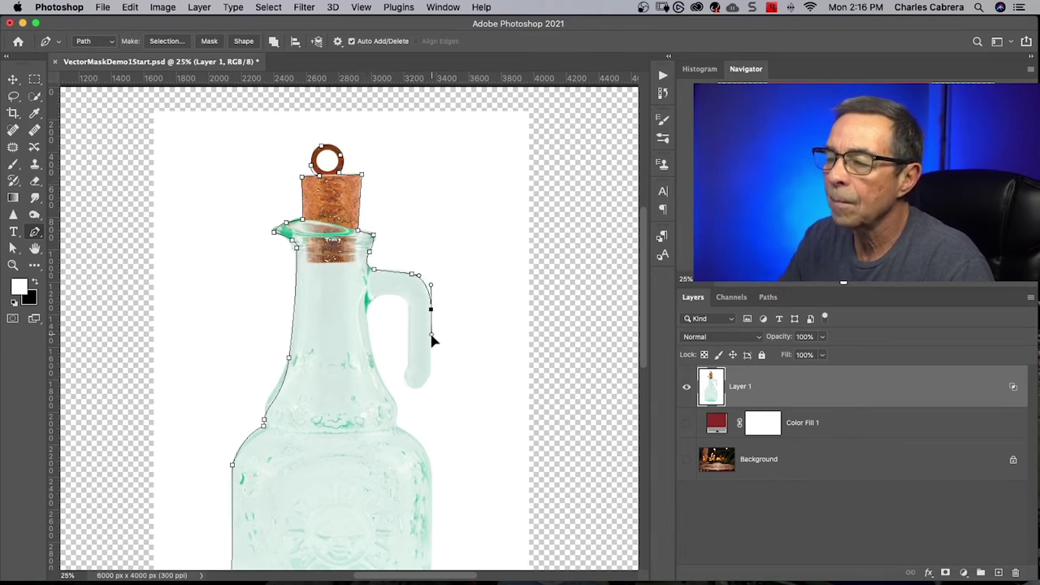
pyautogui.moveTo(433, 380); pyautogui.dragTo(419, 396)
pyautogui.click(407, 379)
pyautogui.click(407, 339)
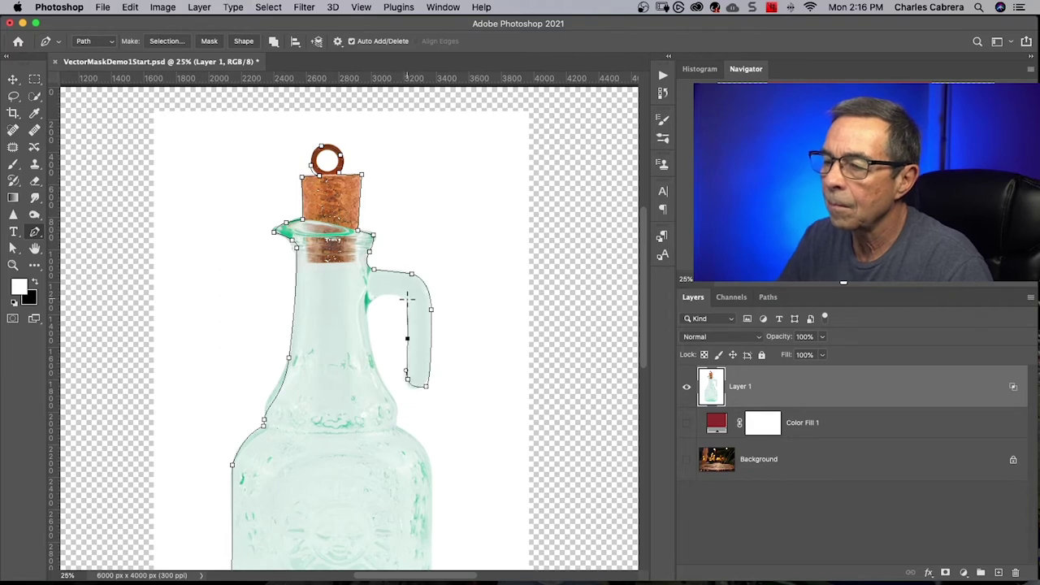
pyautogui.click(407, 304)
pyautogui.moveTo(368, 335); pyautogui.dragTo(371, 365)
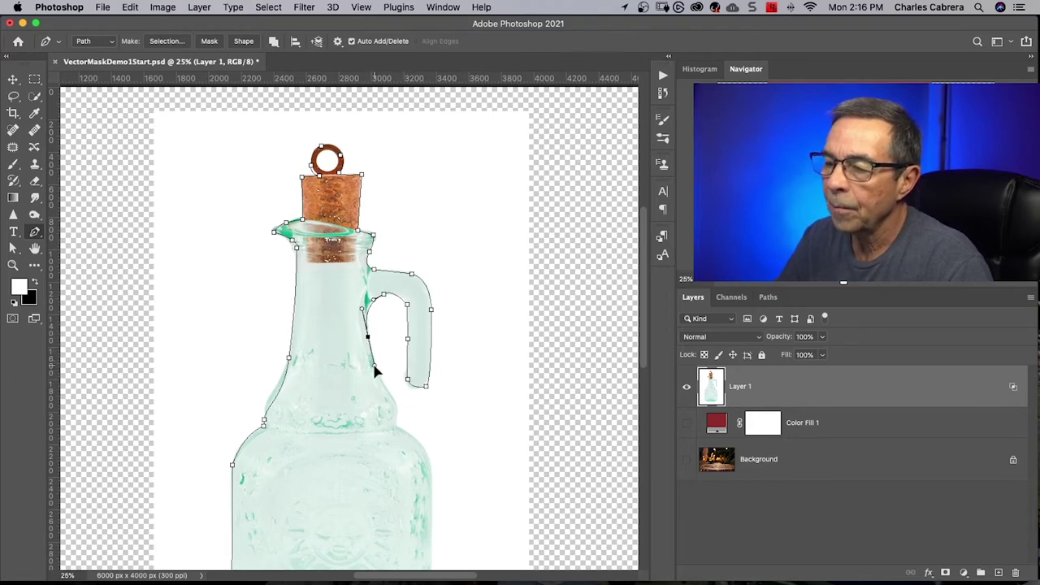
pyautogui.click(397, 409)
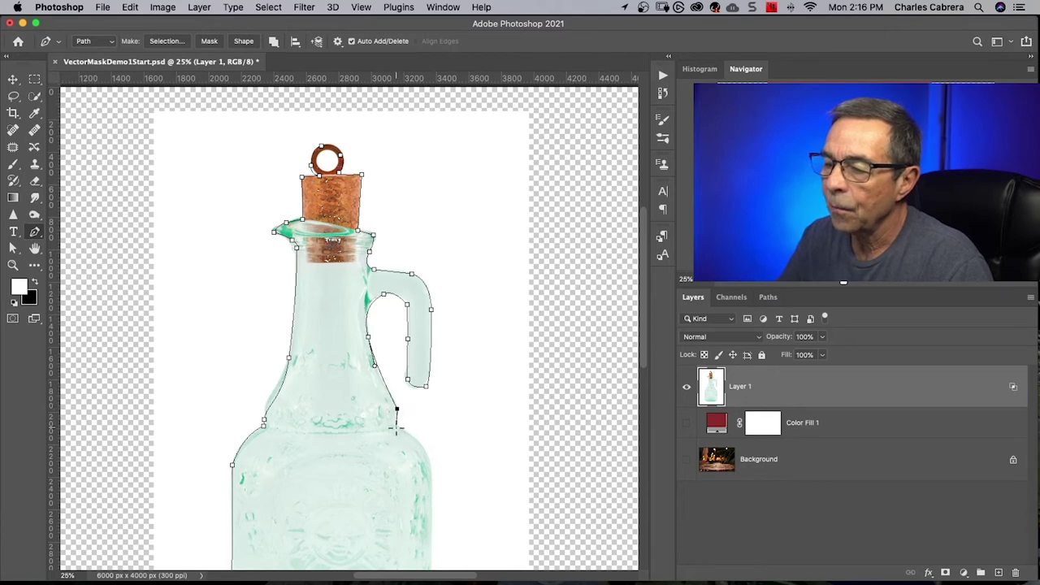
# Step: Trace down the right side and base, close the path, and make it Layer 1's vector mask
pyautogui.scroll(-5, 406, 462)
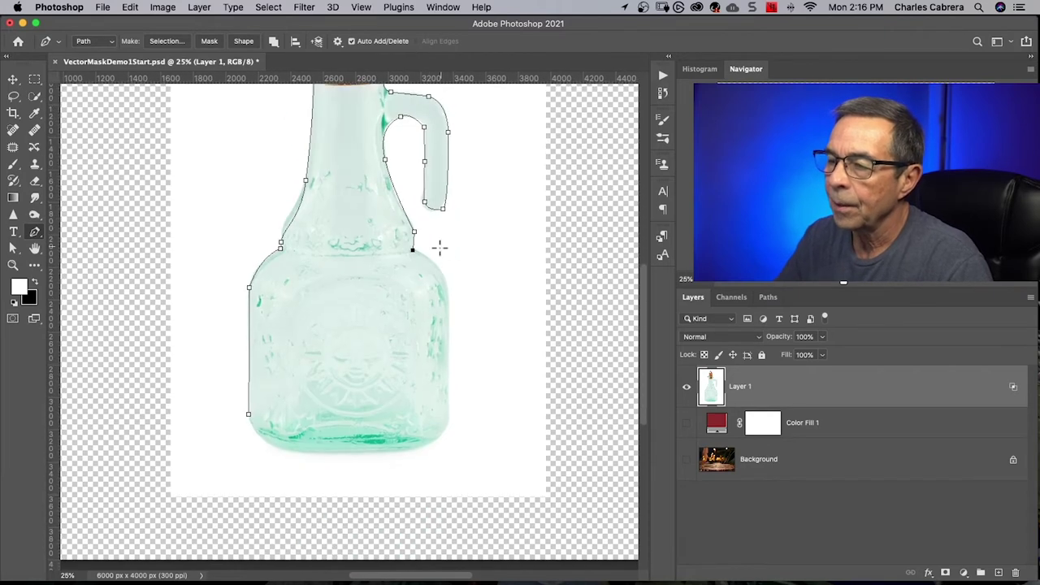
pyautogui.moveTo(444, 274); pyautogui.dragTo(449, 294)
pyautogui.click(448, 387)
pyautogui.moveTo(409, 452); pyautogui.dragTo(396, 450)
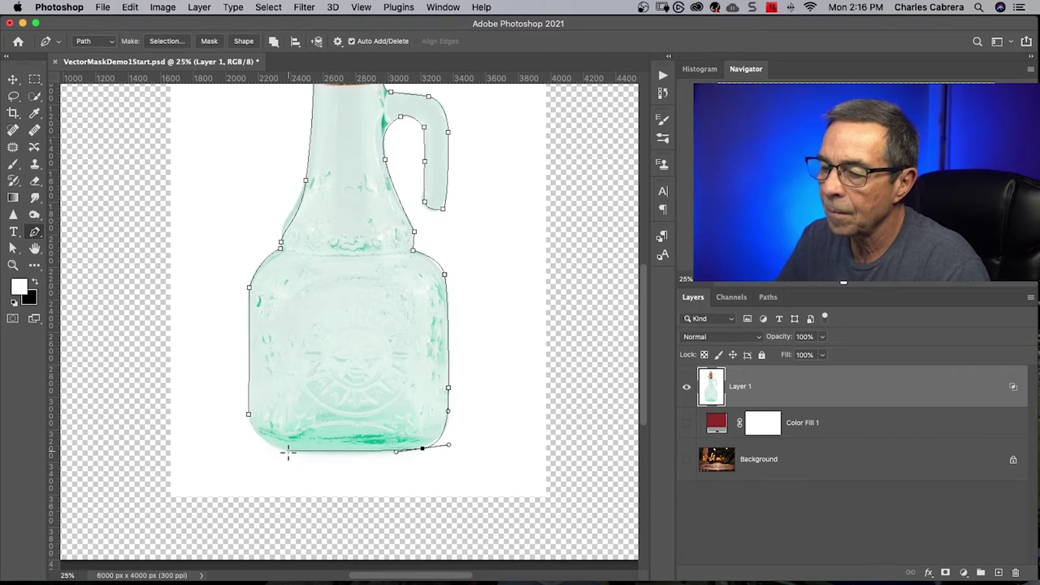
pyautogui.moveTo(286, 453); pyautogui.dragTo(251, 430)
pyautogui.click(248, 414)
pyautogui.scroll(3, 344, 349)
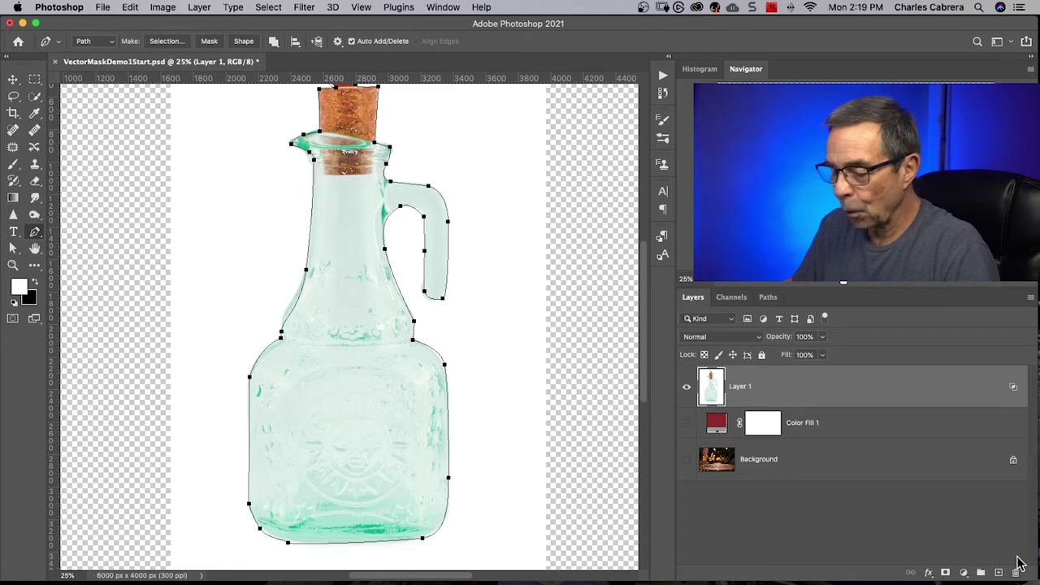
pyautogui.keyDown('super'); pyautogui.click(945, 572); pyautogui.keyUp('super')
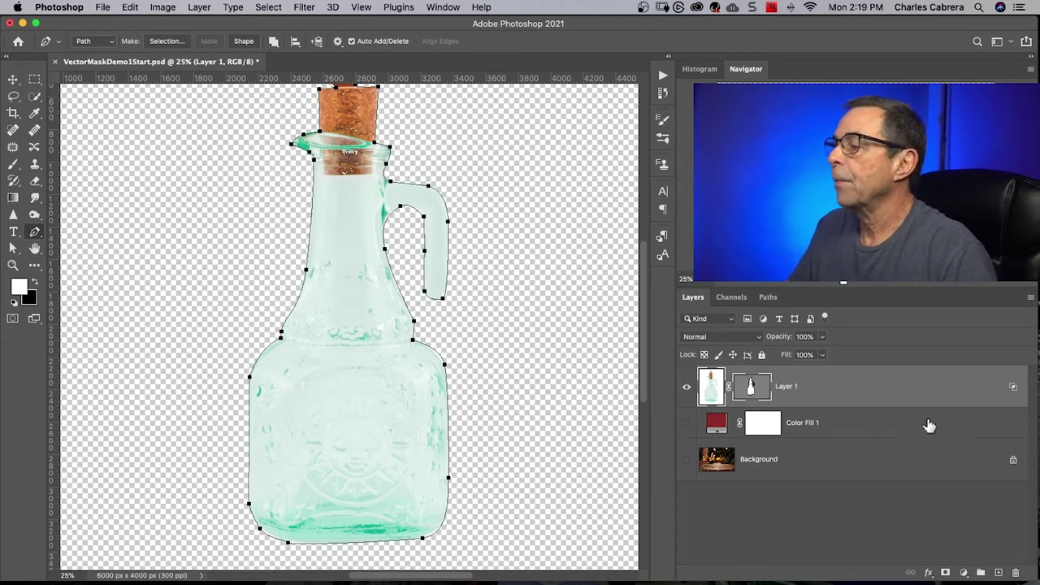
# Step: Target Layer 1's vector mask and toggle it off and back on to compare the cutout
pyautogui.click(764, 389)
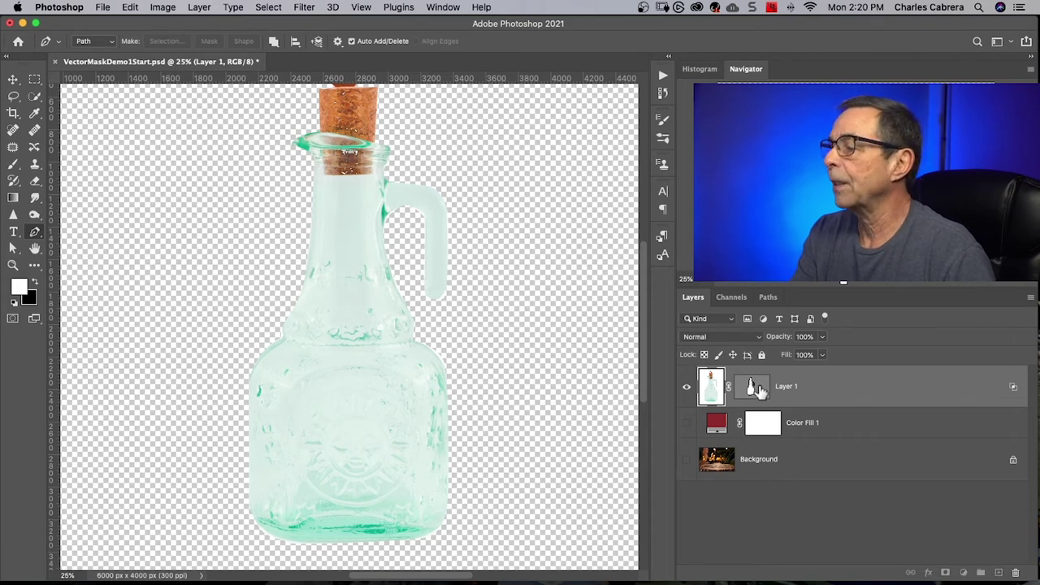
pyautogui.keyDown('shift'); pyautogui.click(757, 390); pyautogui.keyUp('shift')
pyautogui.keyDown('shift'); pyautogui.click(757, 390); pyautogui.keyUp('shift')
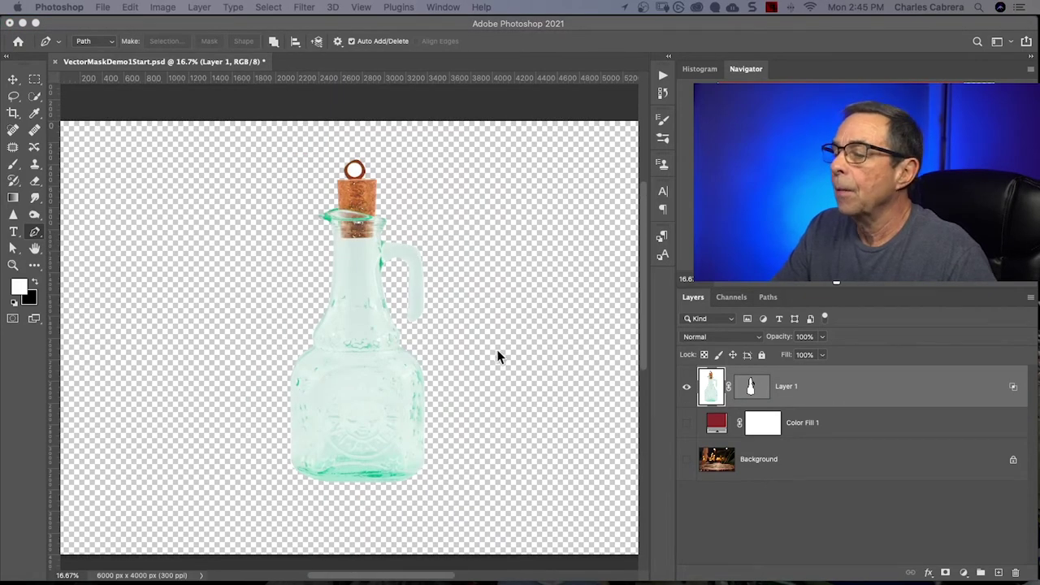
# Step: Show the red Color Fill 1 layer behind the bottle and zoom in on its left edge
pyautogui.click(722, 424)
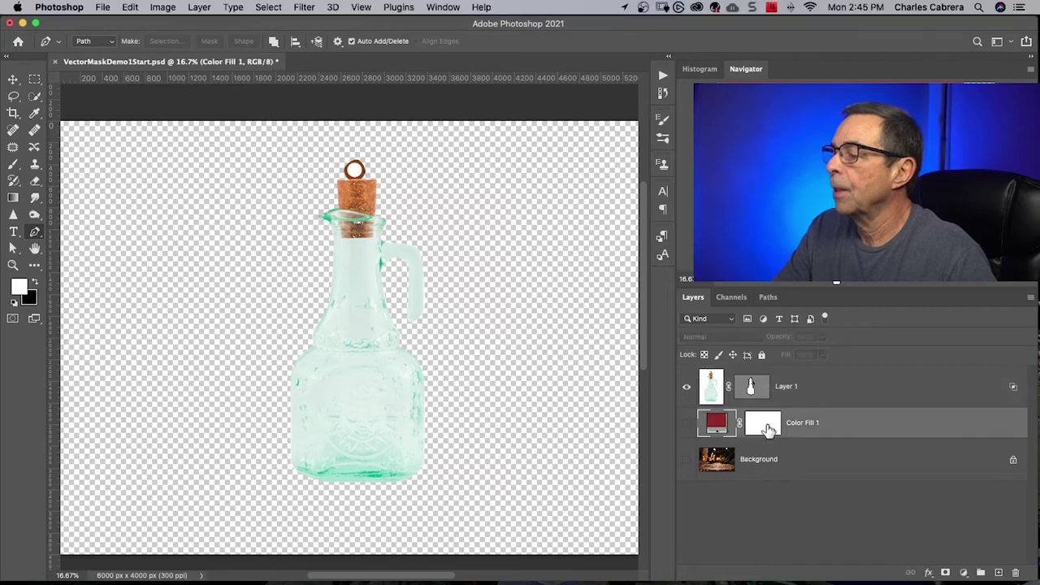
pyautogui.click(687, 428)
pyautogui.press('super+plus')
pyautogui.press('super+plus')
pyautogui.press('super+plus')
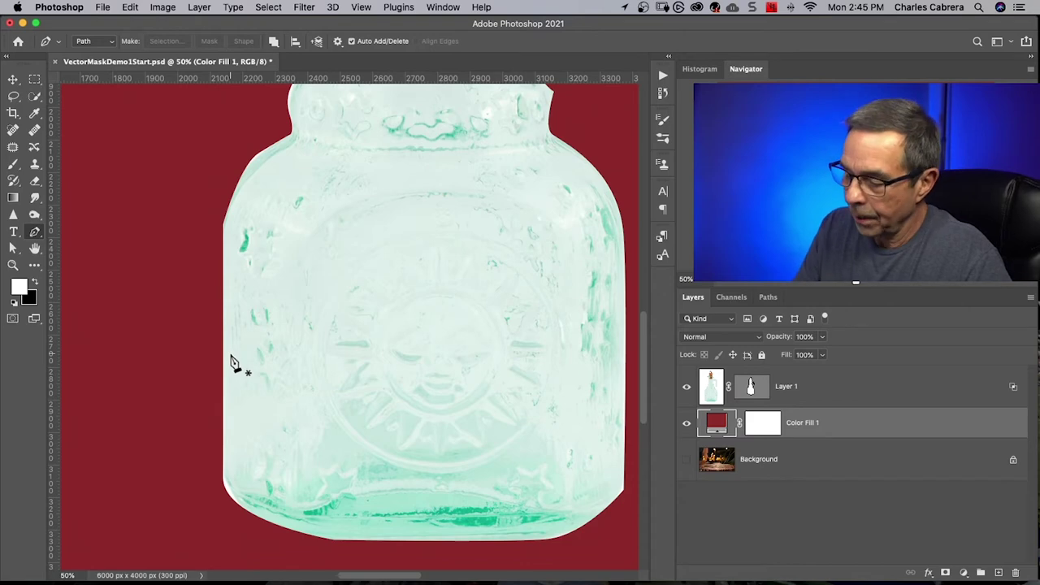
pyautogui.press('super+plus')
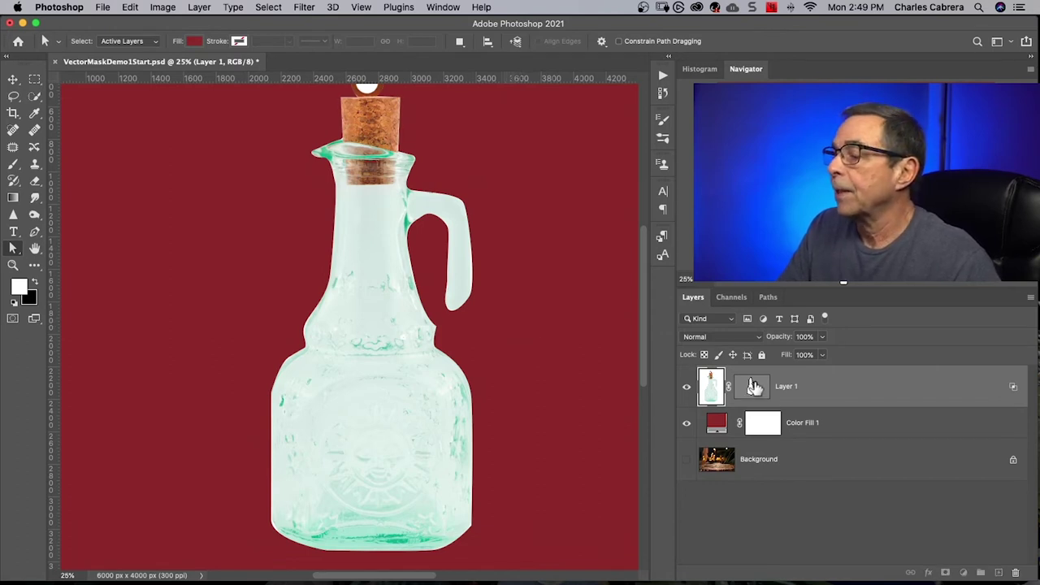
# Step: Select Layer 1's vector mask thumbnail in the Layers panel
pyautogui.click(754, 387)
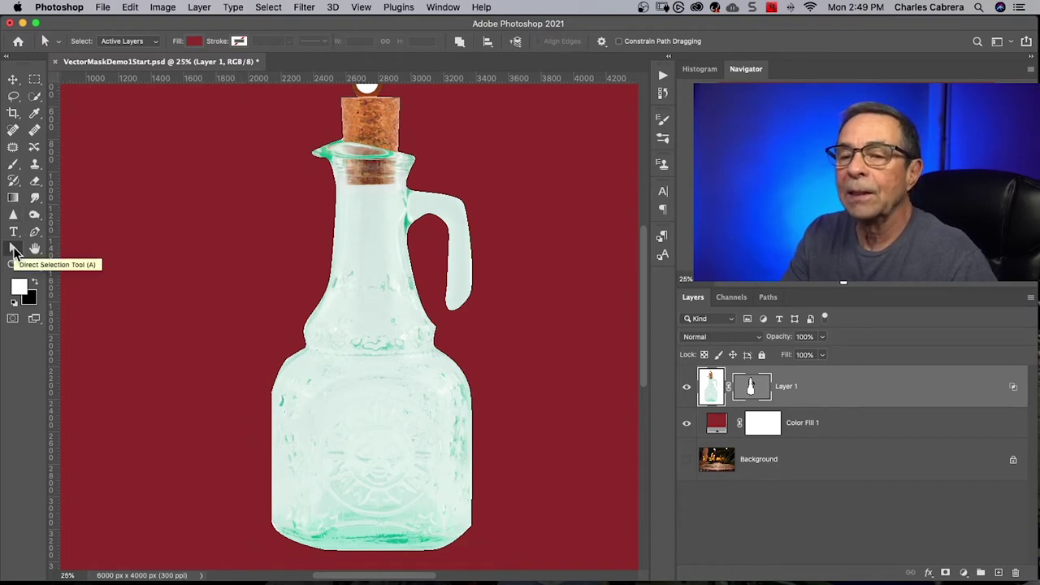
# Step: With Direct Selection, zoom to 33.3% and drag the handle's right-edge segment closer to the glass
pyautogui.click(503, 244)
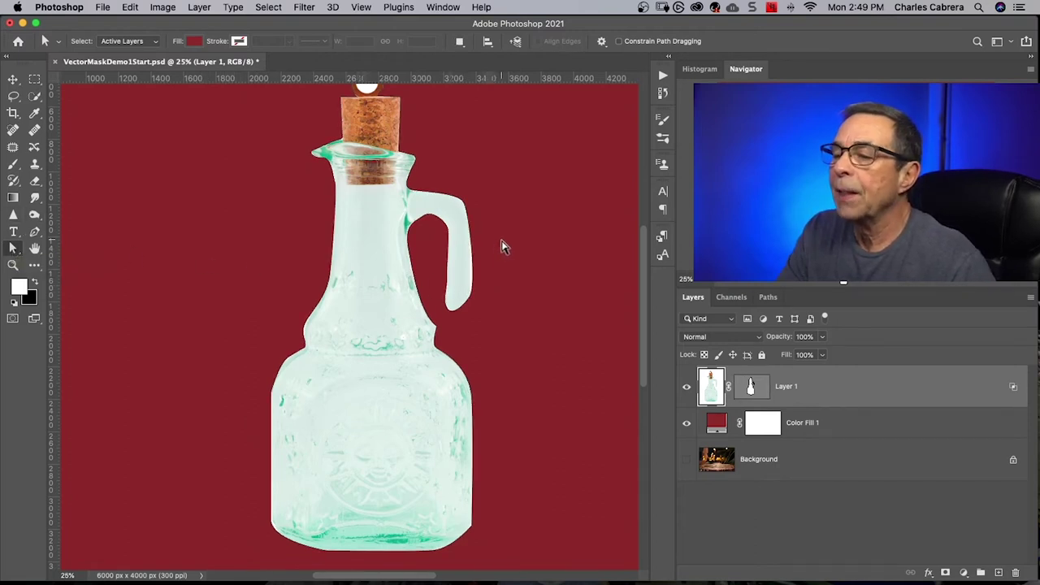
pyautogui.click(504, 315)
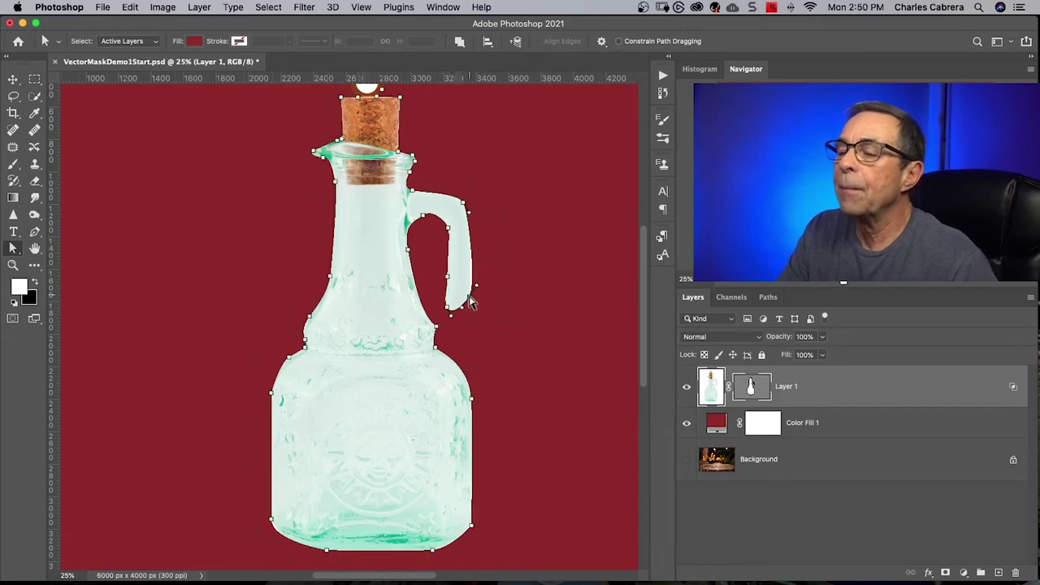
pyautogui.press('super+equal')
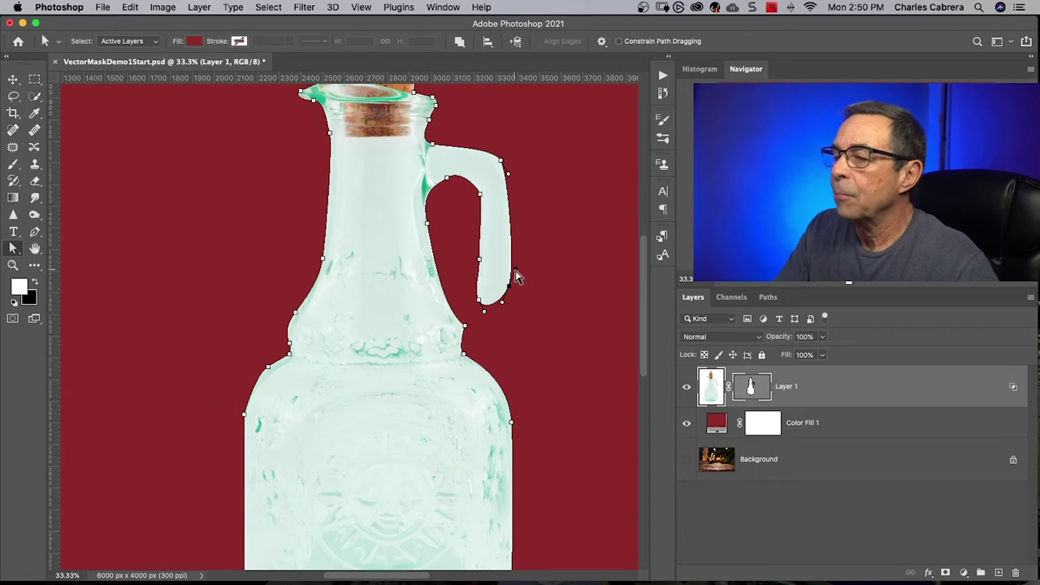
pyautogui.click(509, 276)
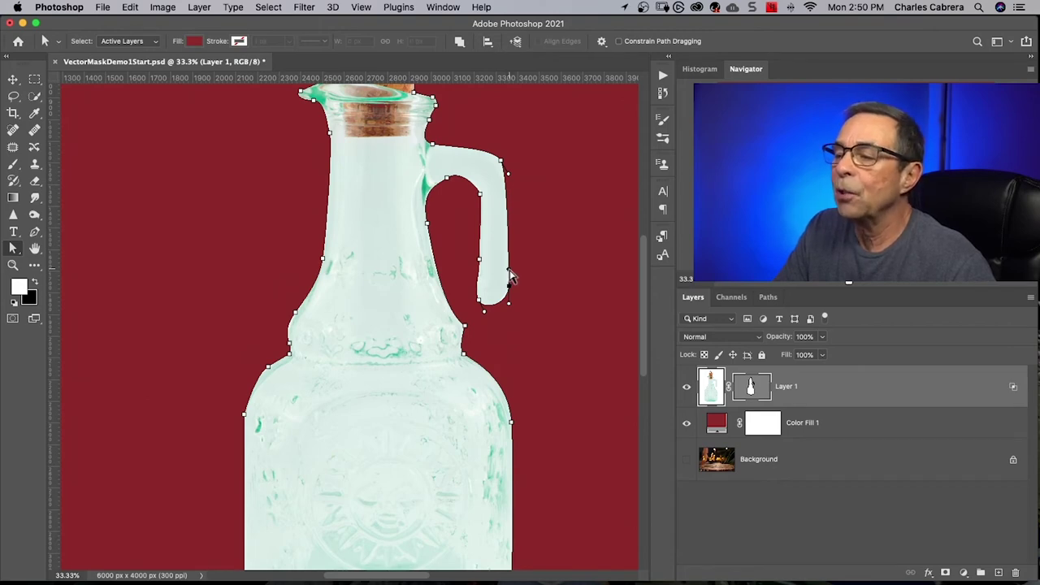
pyautogui.moveTo(511, 278); pyautogui.dragTo(512, 276)
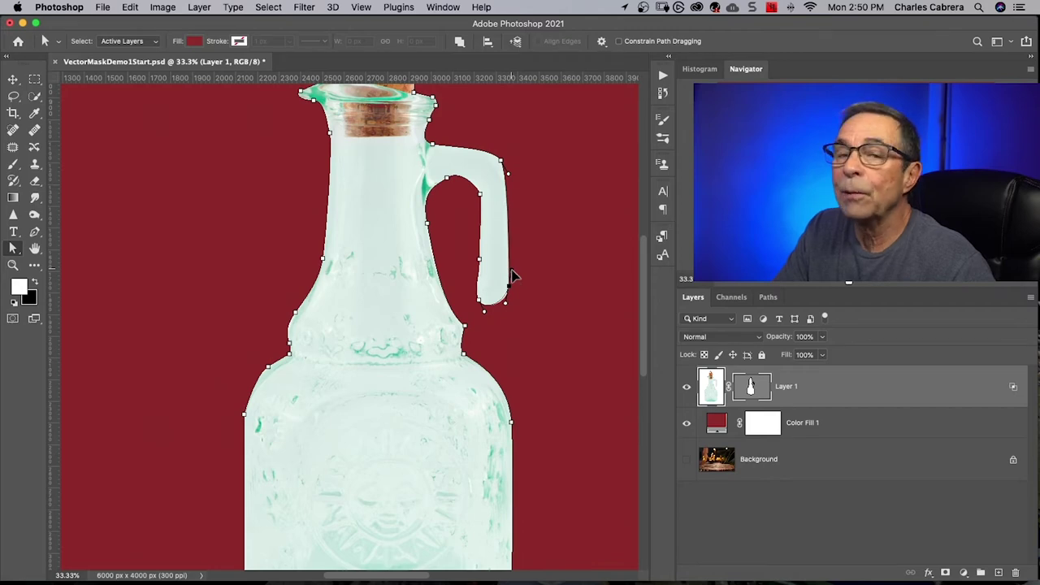
pyautogui.moveTo(512, 276); pyautogui.dragTo(503, 309)
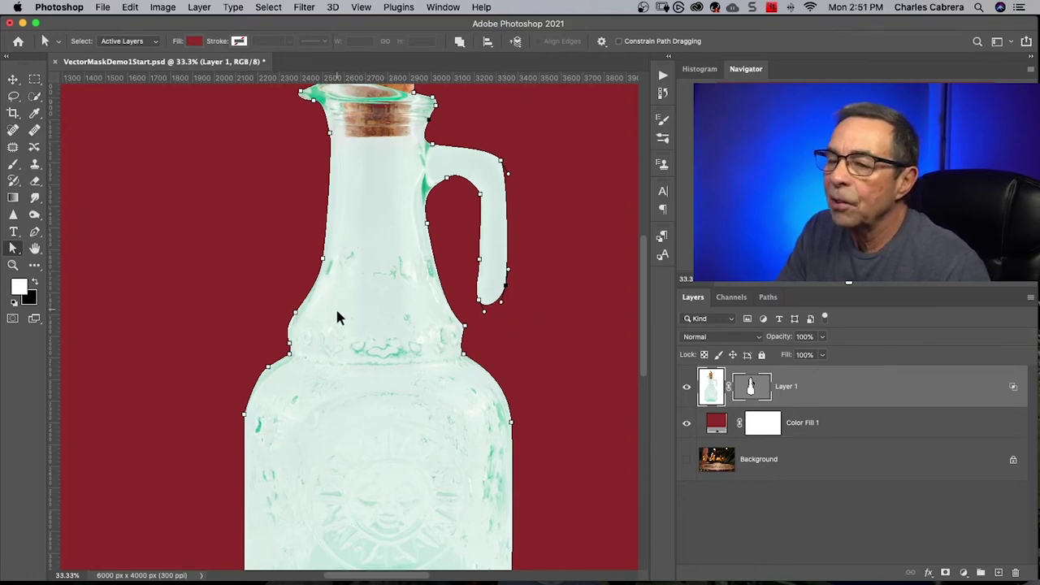
# Step: Bow the bottle's bottom segment slightly downward and delete the rounded lower-left corner anchor
pyautogui.scroll(-5, 495, 232)
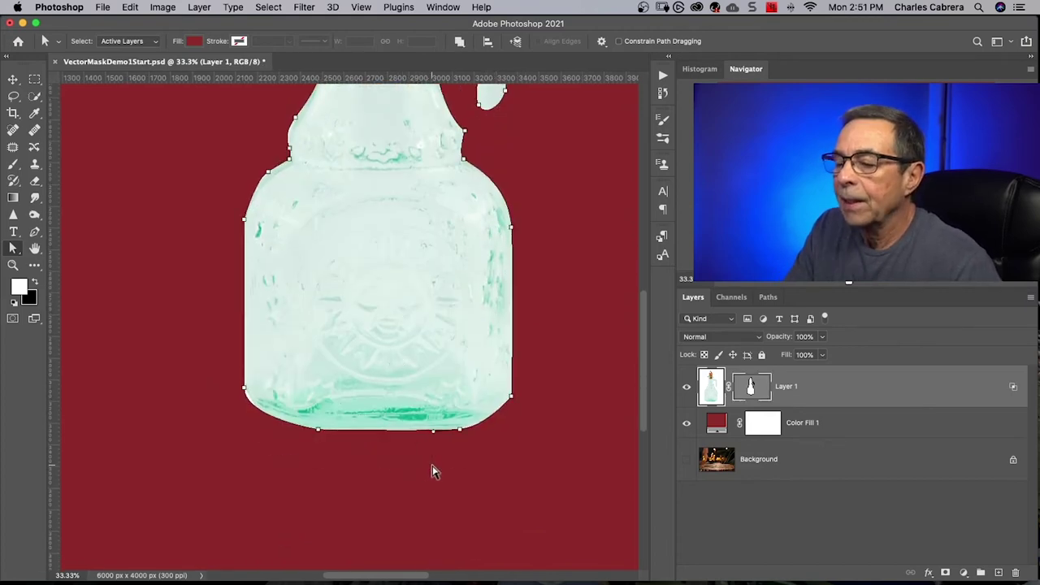
pyautogui.click(386, 432)
pyautogui.moveTo(386, 437); pyautogui.dragTo(429, 434)
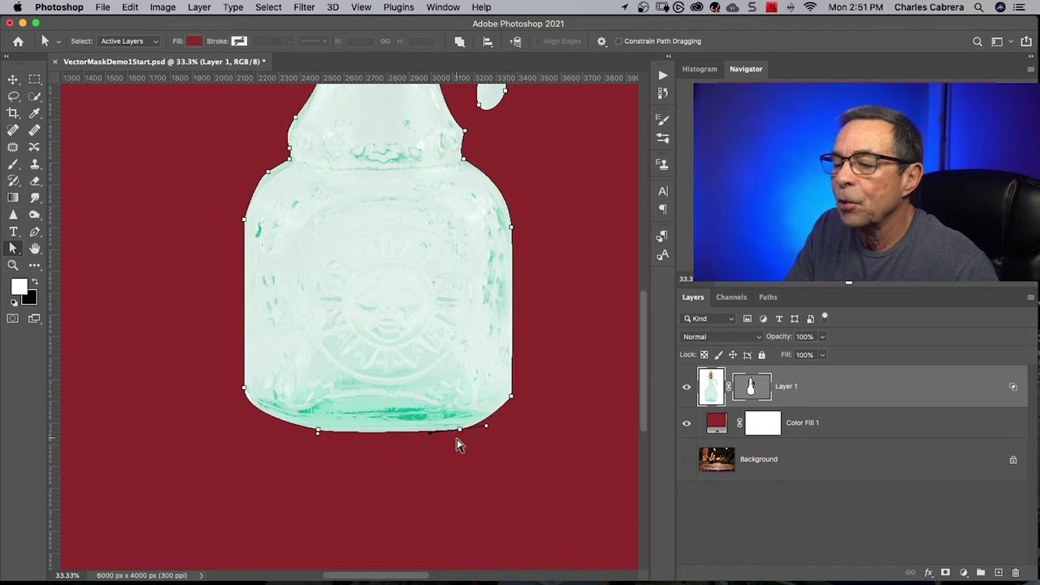
pyautogui.click(226, 382)
pyautogui.moveTo(260, 429); pyautogui.dragTo(268, 430)
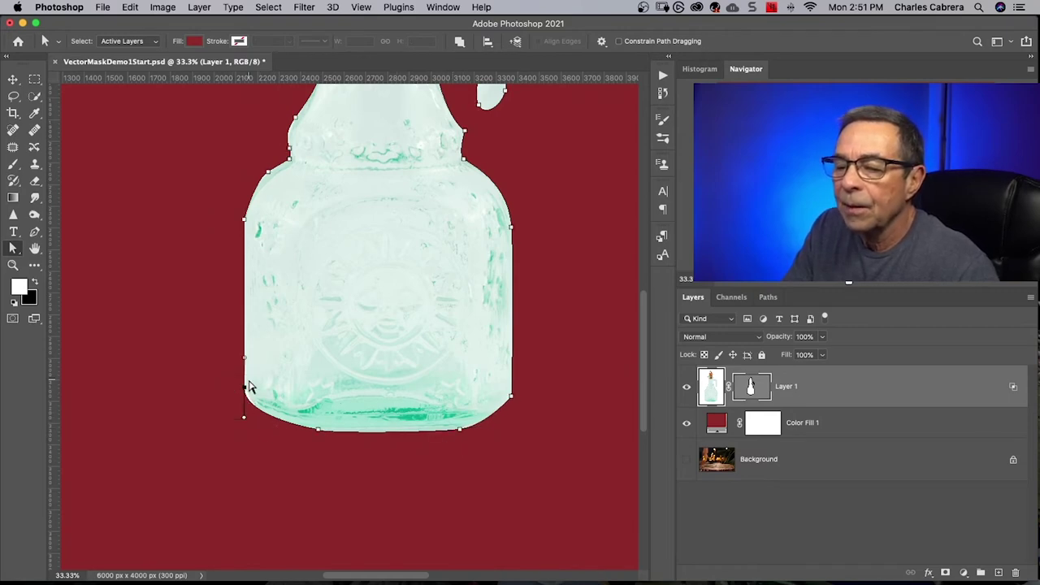
pyautogui.press('Delete')
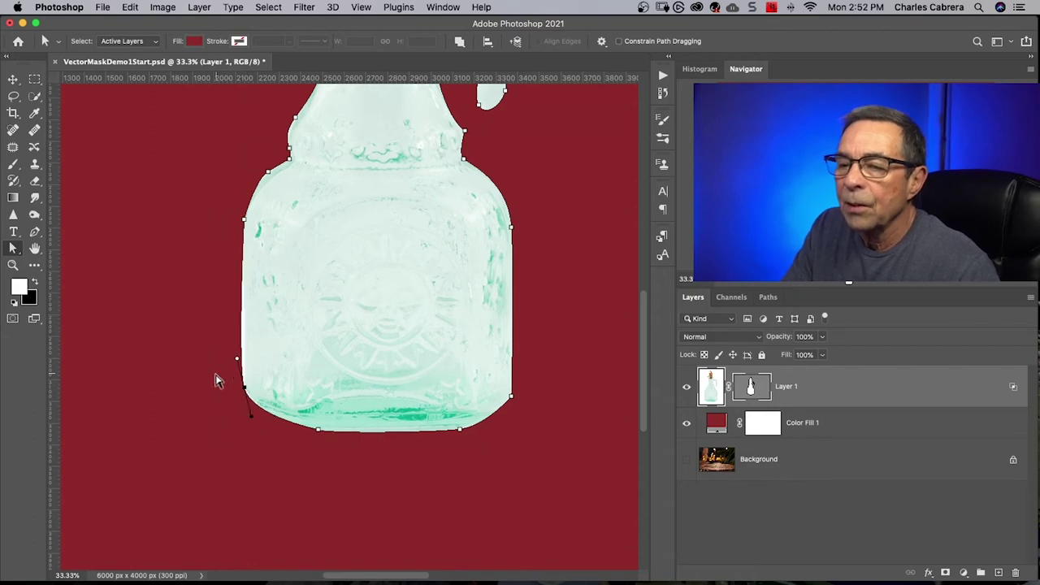
# Step: Zoom to 50% and shift the left-shoulder anchors to follow the glass
pyautogui.press('super+plus')
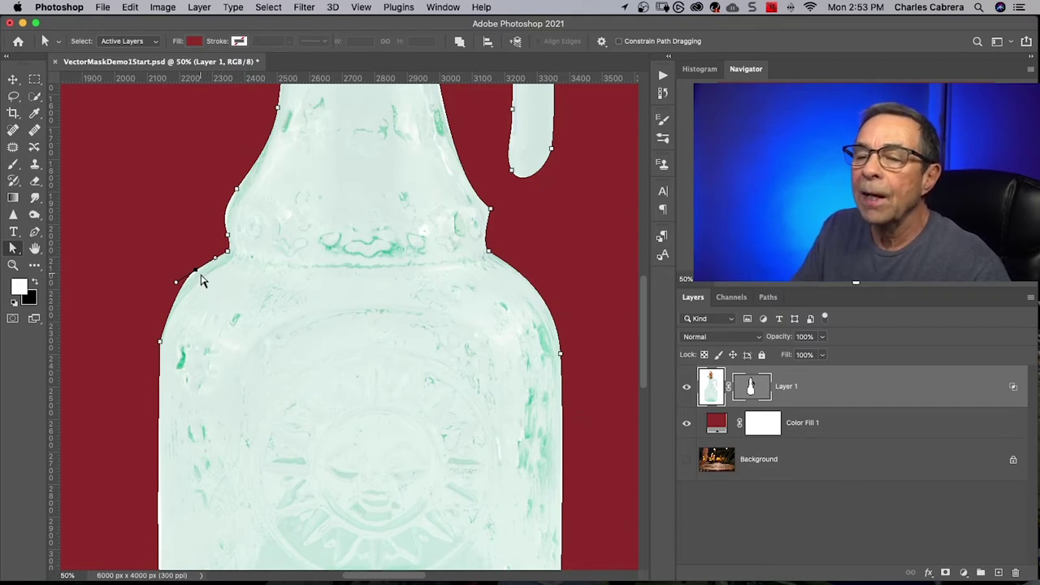
pyautogui.moveTo(202, 280); pyautogui.dragTo(209, 281)
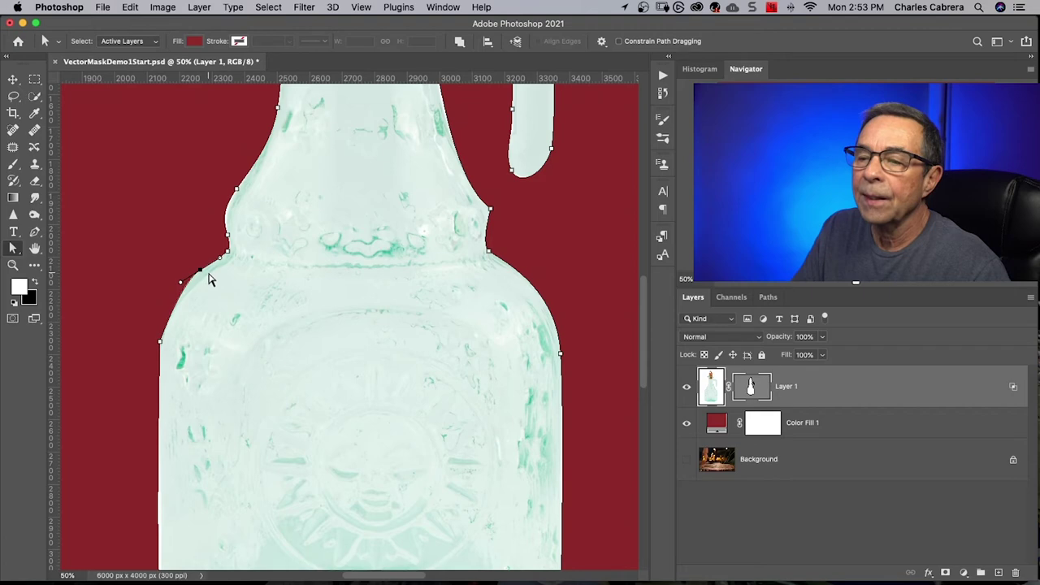
pyautogui.press('Left')
pyautogui.press('Left')
pyautogui.press('Left')
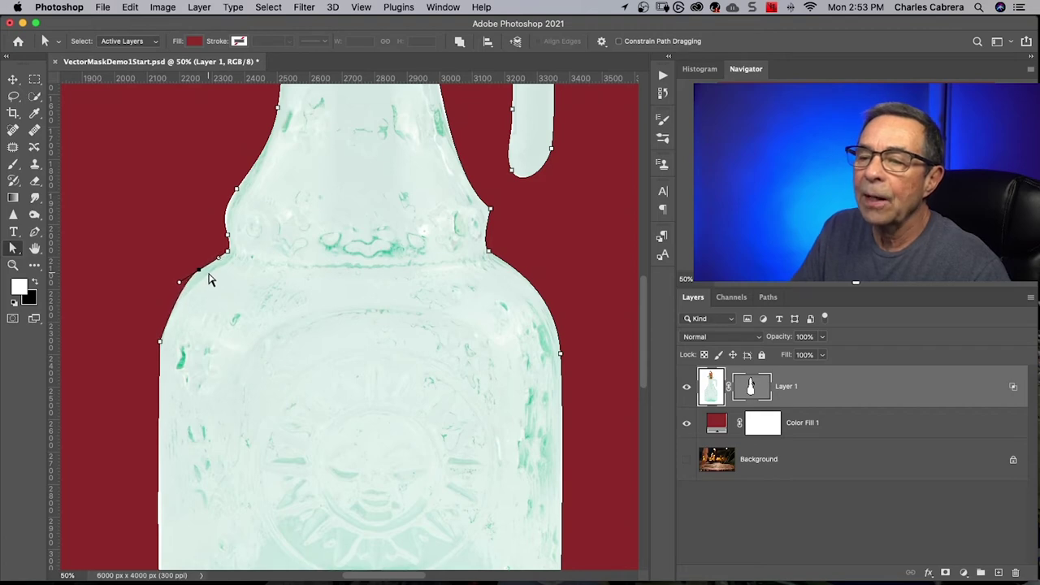
# Step: Nudge the vector mask's left-edge anchors right so the path hugs the bottle neck's side
pyautogui.click(152, 285)
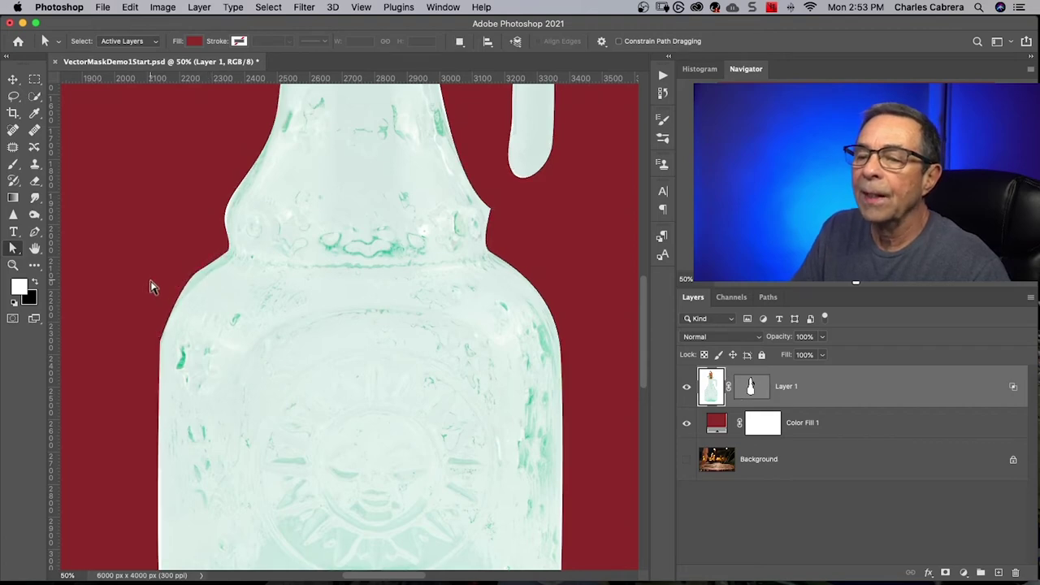
pyautogui.moveTo(147, 260); pyautogui.dragTo(231, 387)
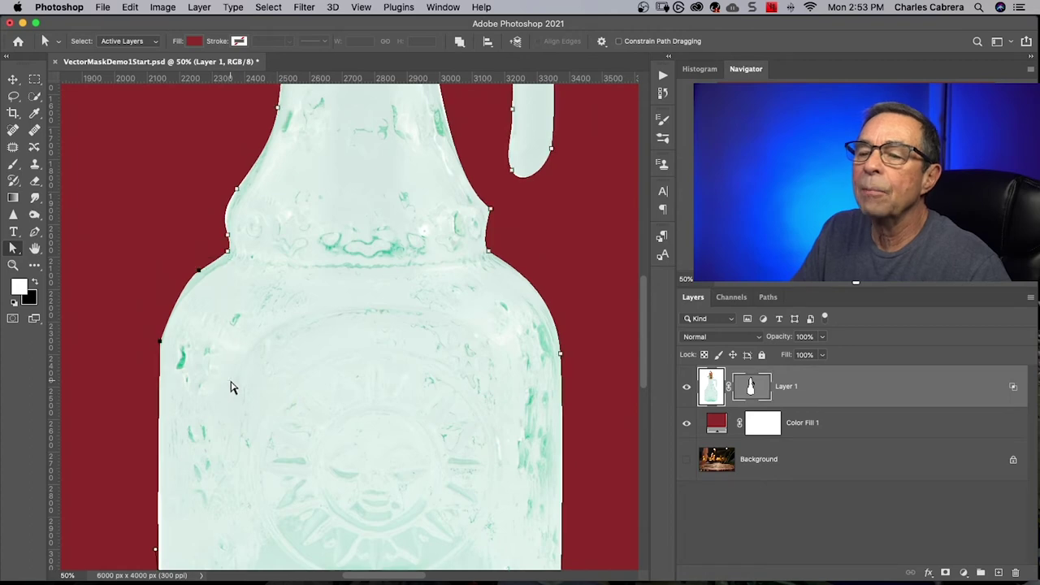
pyautogui.press('Right')
pyautogui.press('Right')
pyautogui.press('Right')
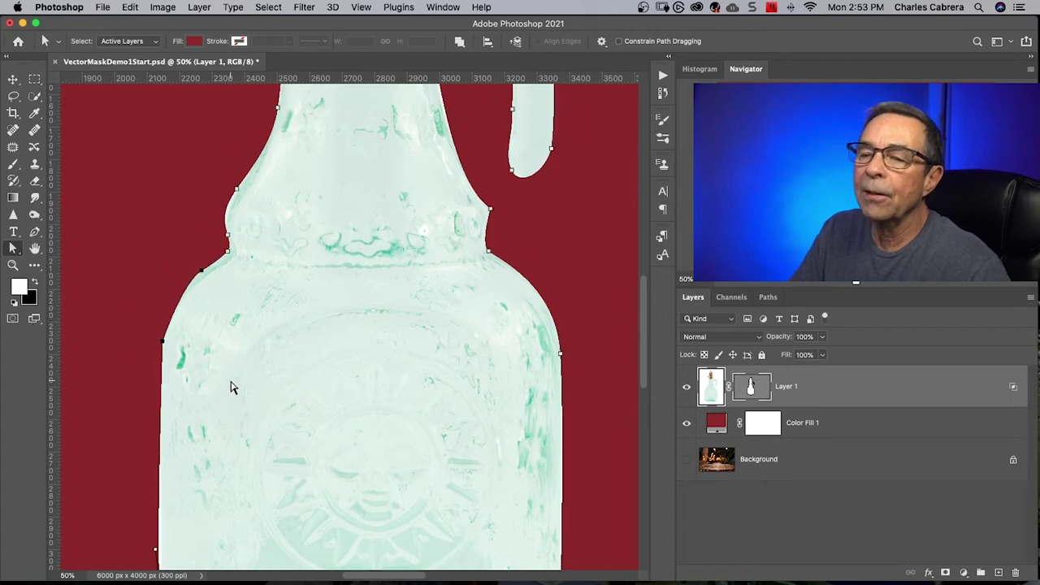
pyautogui.scroll(5, 230, 388)
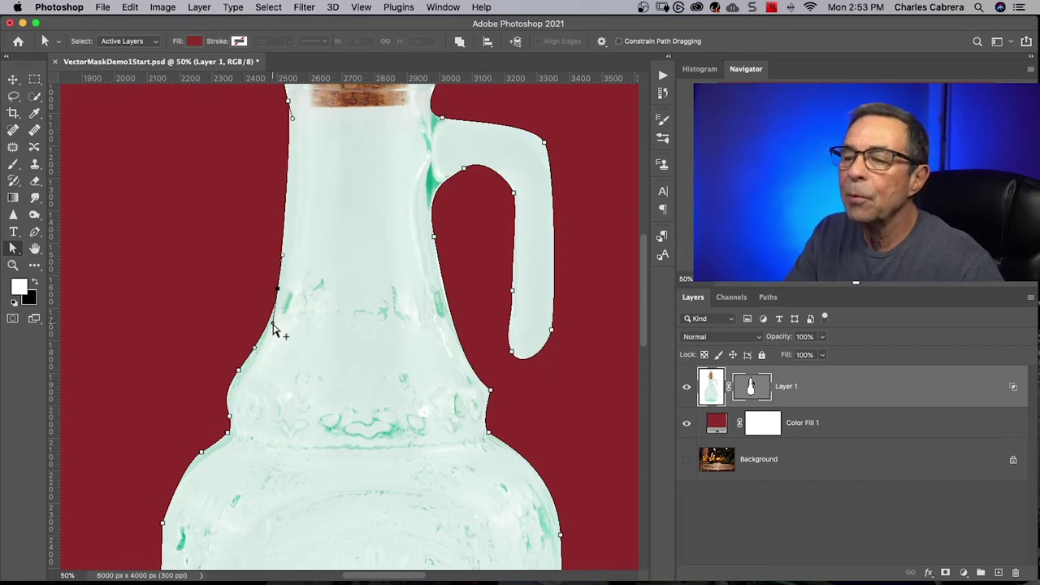
pyautogui.click(274, 329)
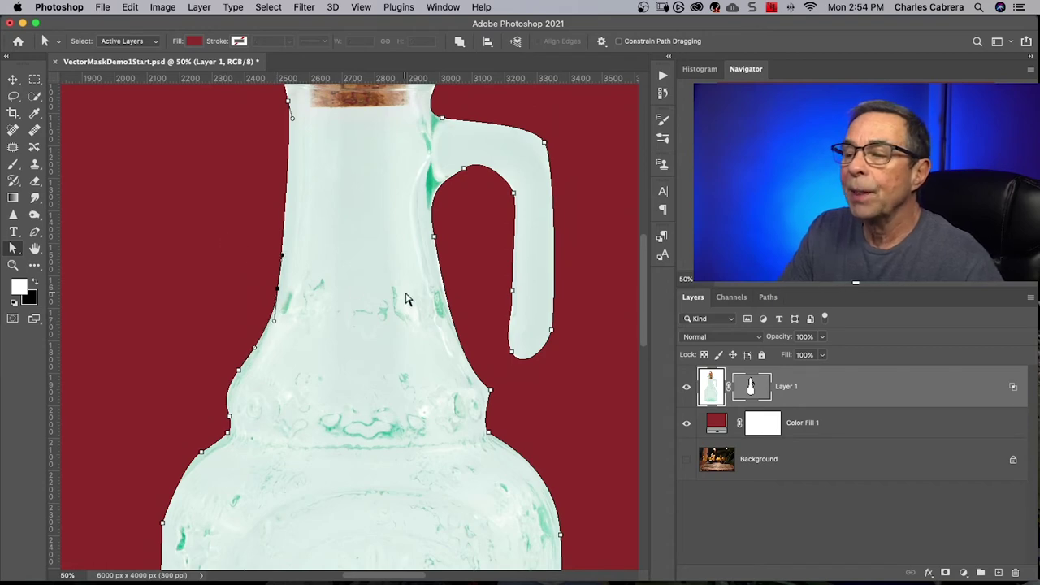
pyautogui.moveTo(646, 316); pyautogui.dragTo(649, 268)
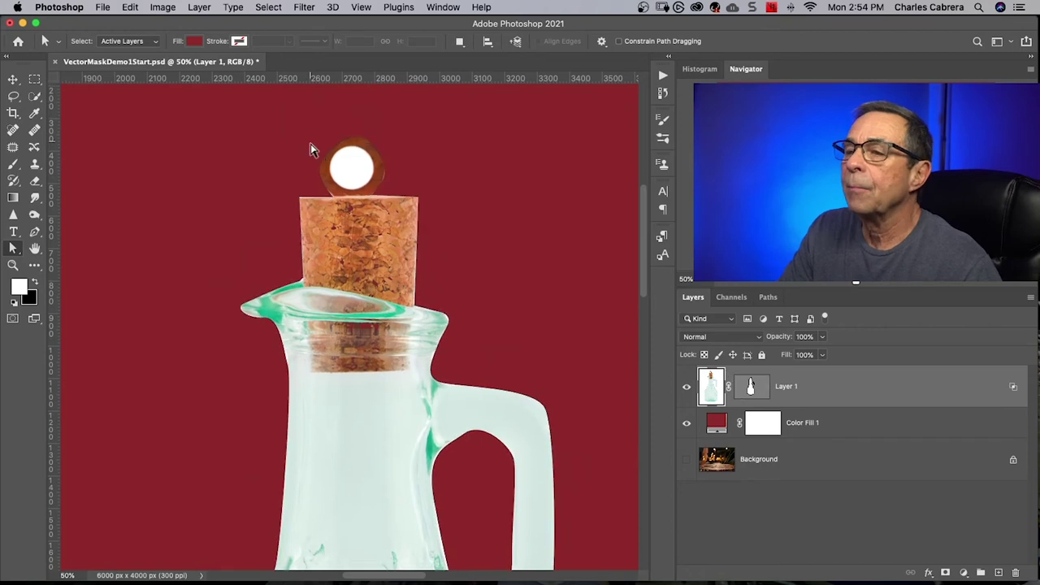
pyautogui.click(317, 150)
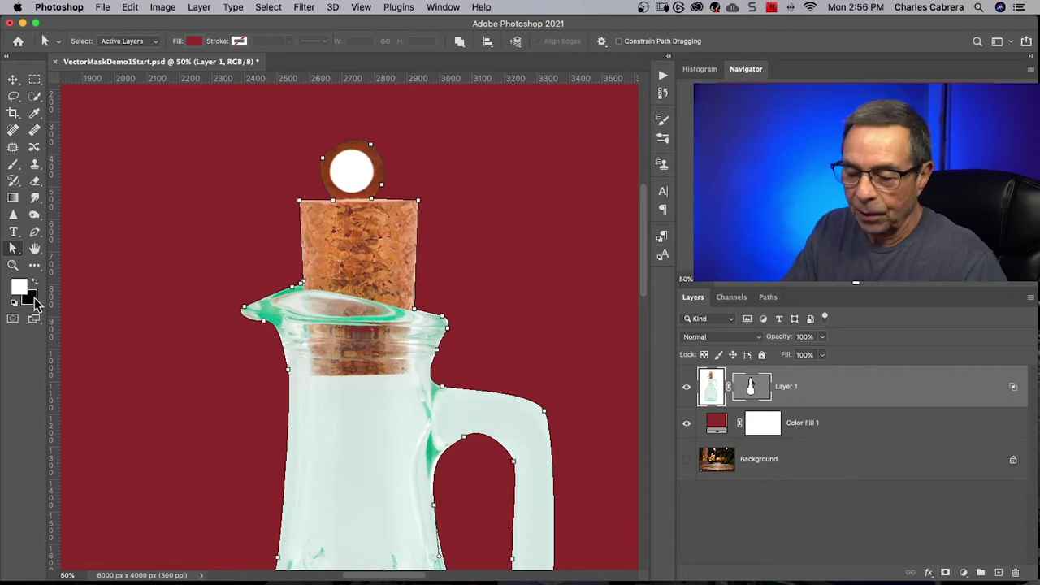
# Step: Draw a 127 px ellipse over the cork ring's centre and subtract it from the vector mask
pyautogui.click(34, 265)
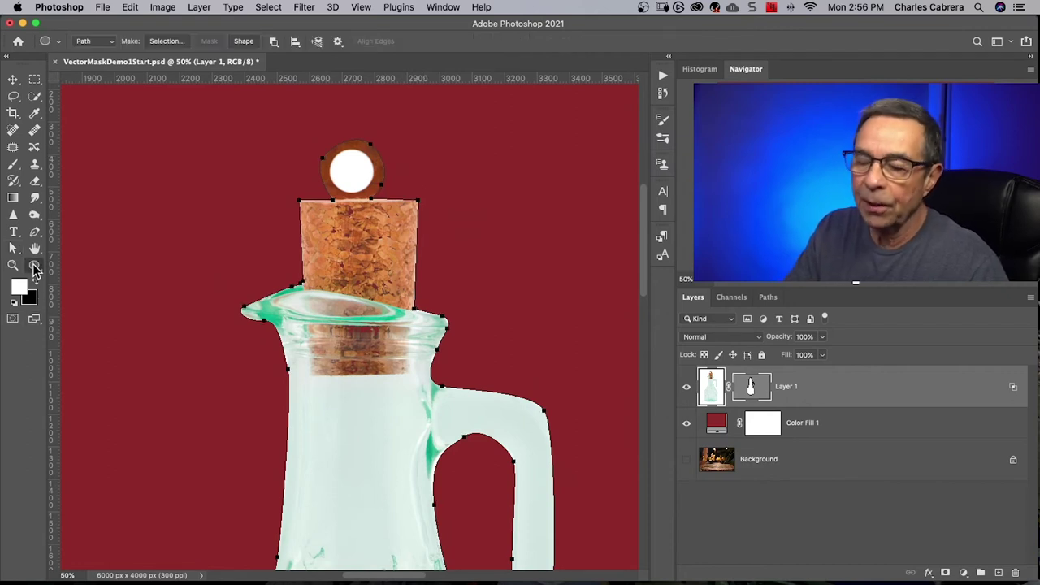
pyautogui.click(34, 267)
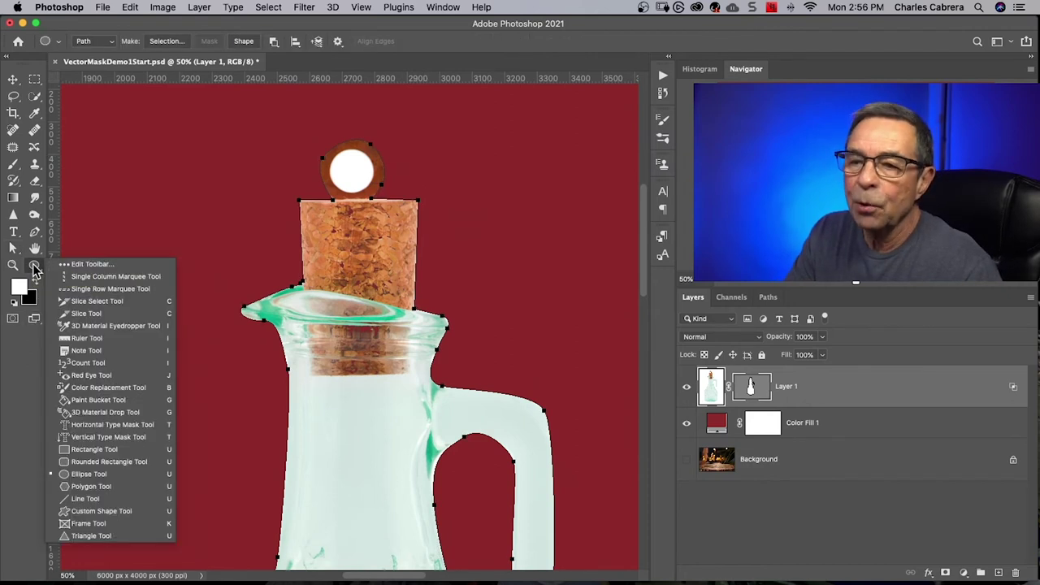
pyautogui.click(88, 473)
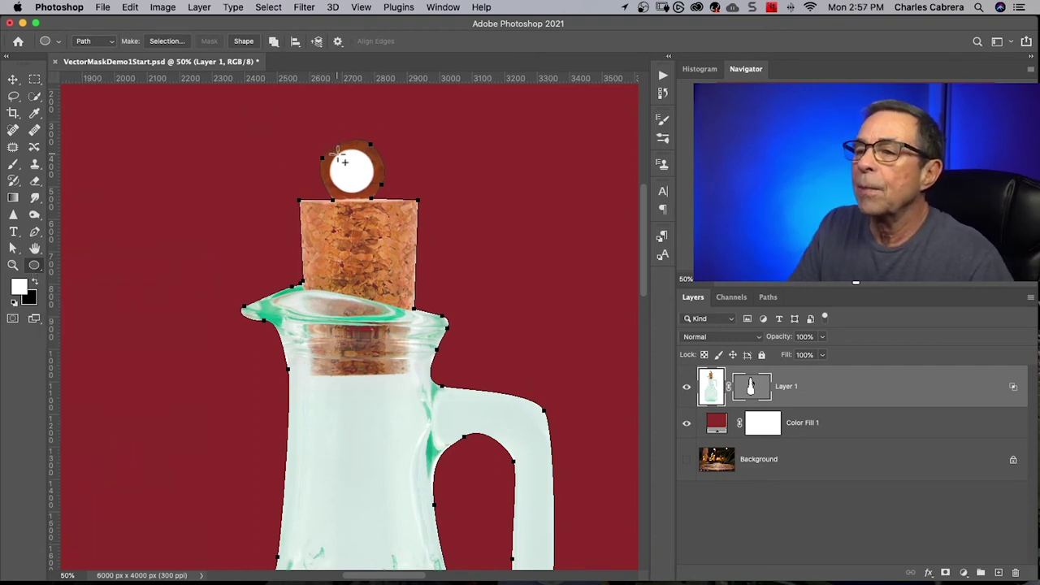
pyautogui.moveTo(341, 159); pyautogui.dragTo(376, 195)
pyautogui.click(273, 42)
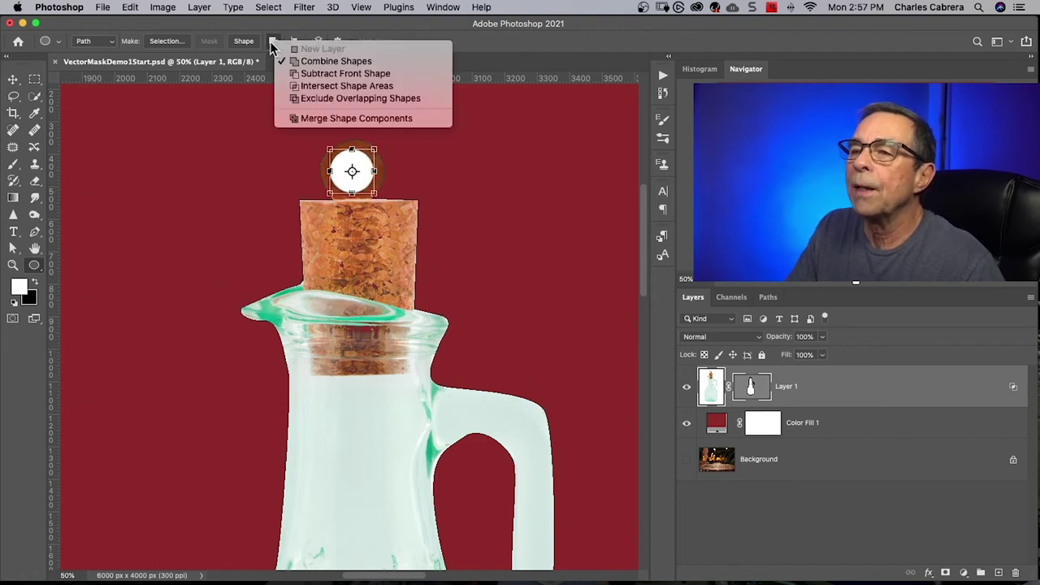
pyautogui.click(317, 74)
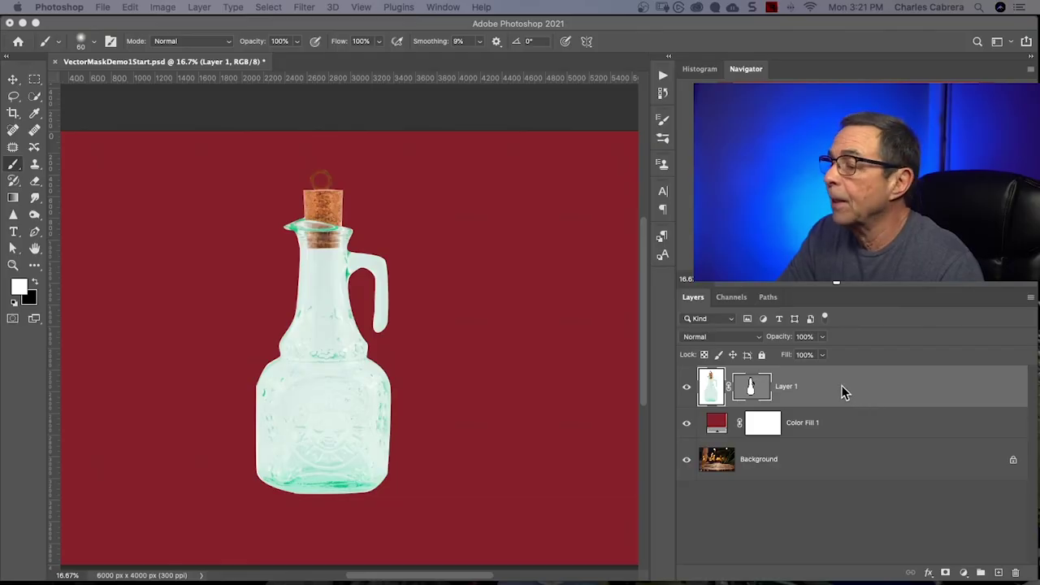
# Step: Hide the Color Fill 1 layer so the bokeh tabletop shows behind the bottle
pyautogui.click(687, 424)
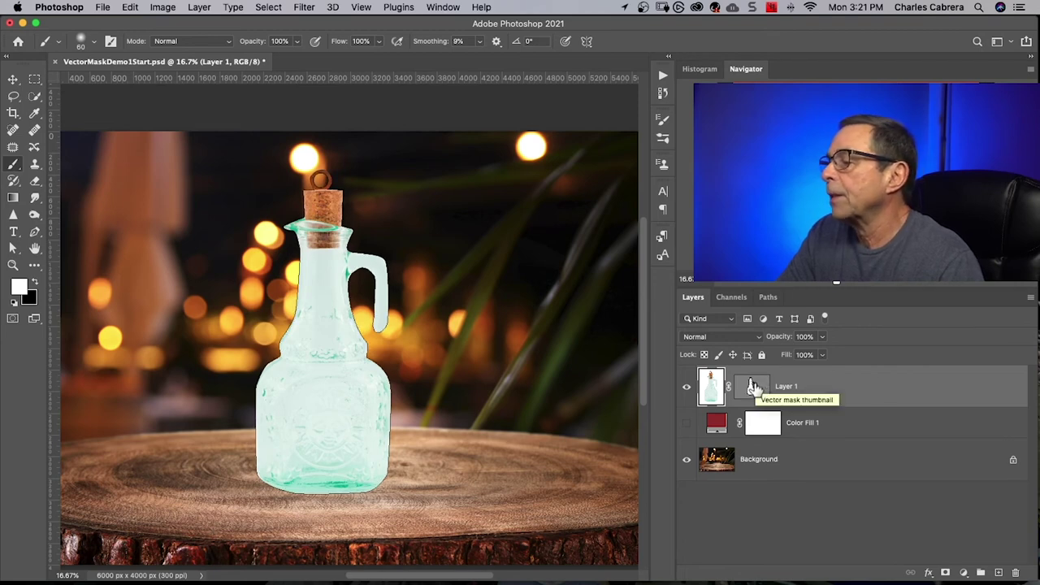
pyautogui.doubleClick(752, 387)
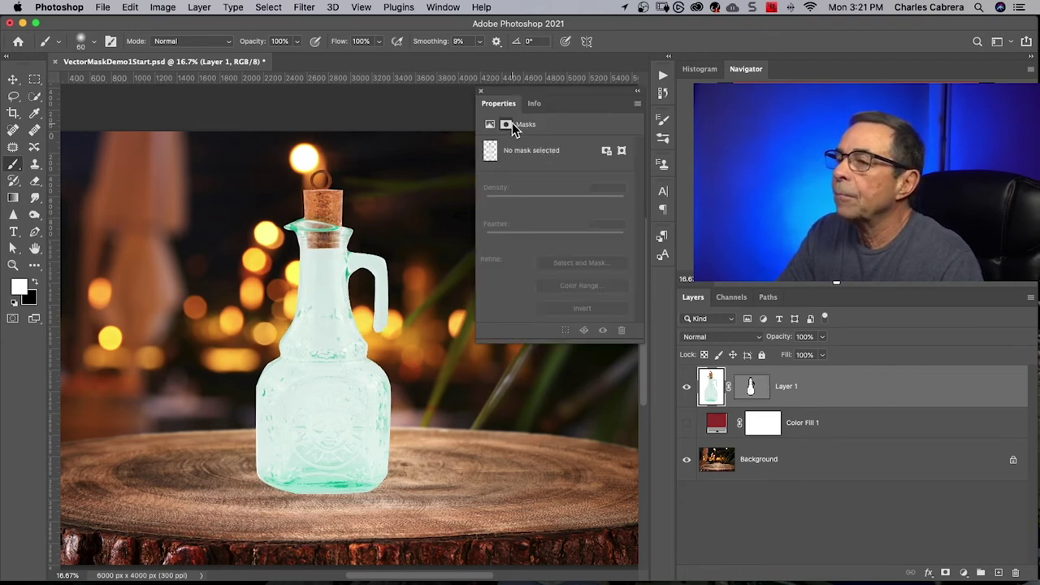
# Step: Feather Layer 1's vector mask to 1.4 px, testing Density before returning it to 100%
pyautogui.press('super+equal')
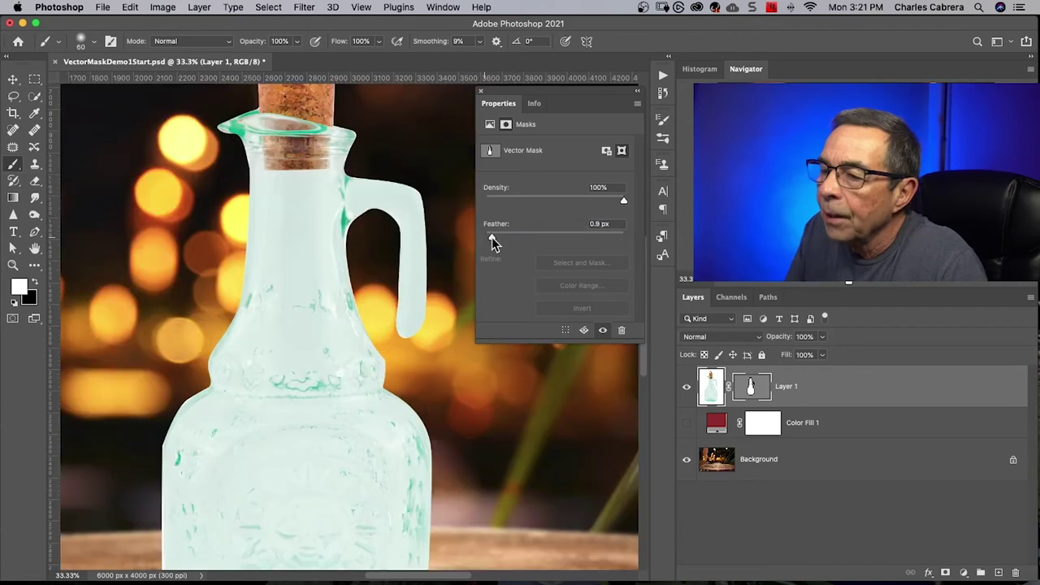
pyautogui.moveTo(492, 237); pyautogui.dragTo(495, 237)
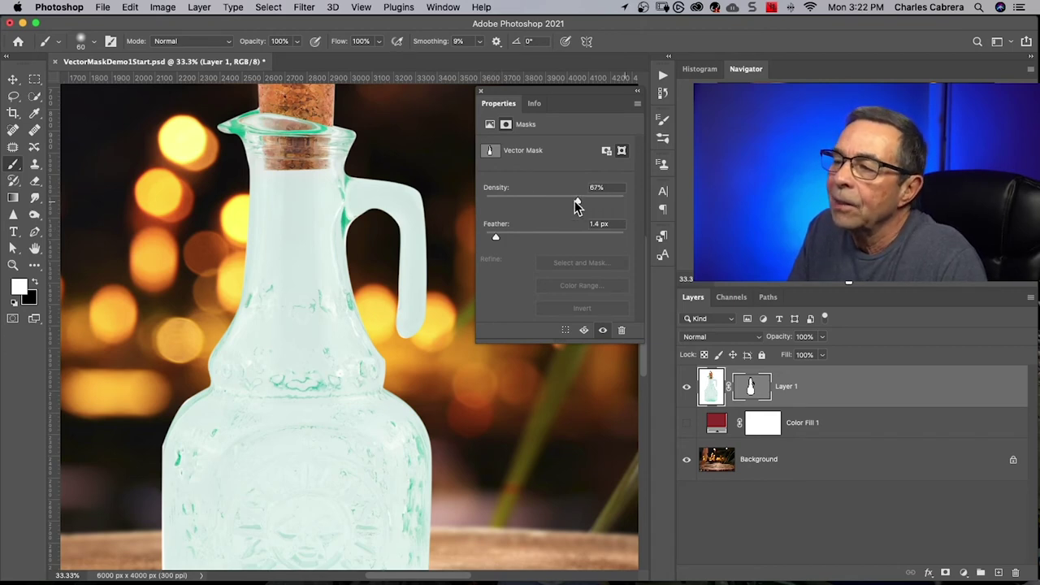
pyautogui.moveTo(576, 205); pyautogui.dragTo(534, 206)
pyautogui.moveTo(504, 199); pyautogui.dragTo(499, 199)
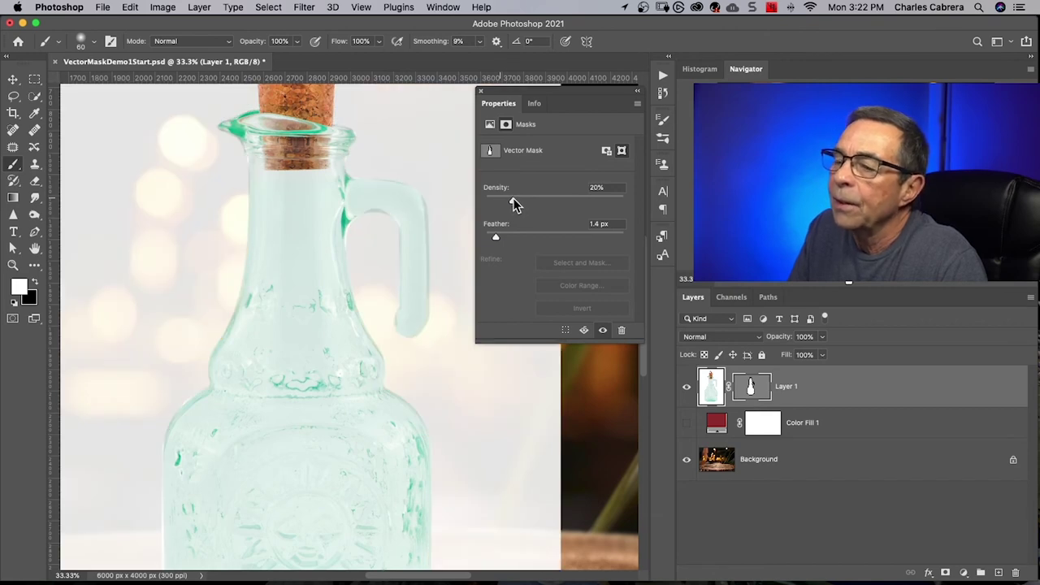
pyautogui.moveTo(516, 198); pyautogui.dragTo(540, 200)
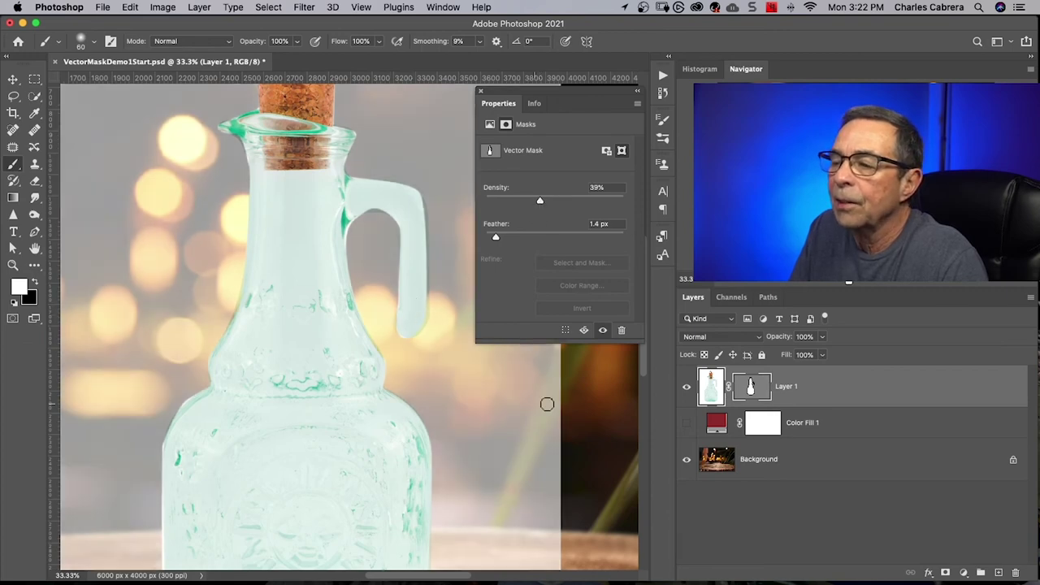
# Step: Check the mask path's anchor points, then zoom back out to the whole bottle
pyautogui.moveTo(645, 366); pyautogui.dragTo(650, 402)
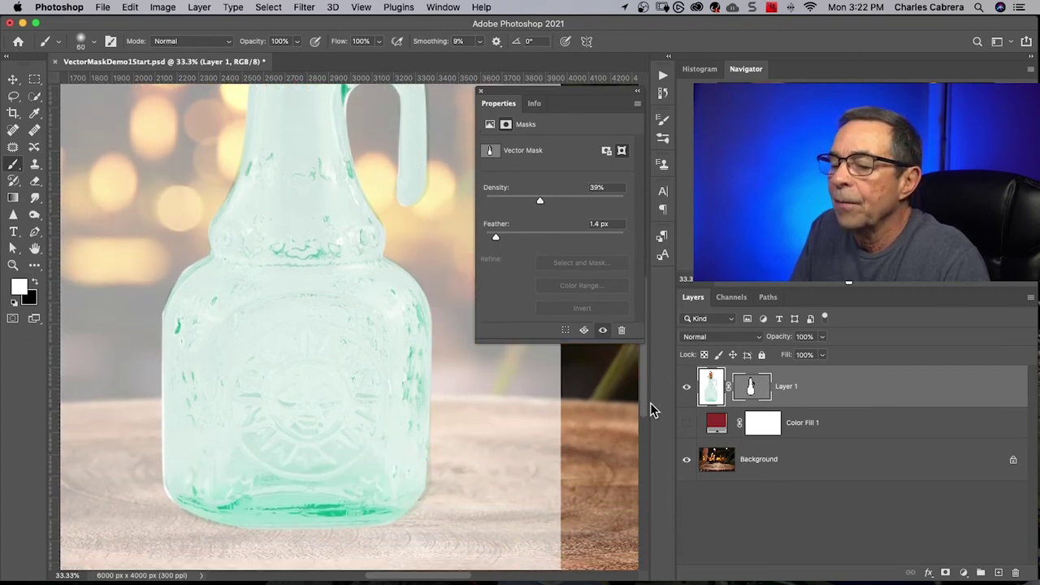
pyautogui.press('a')
pyautogui.click(753, 388)
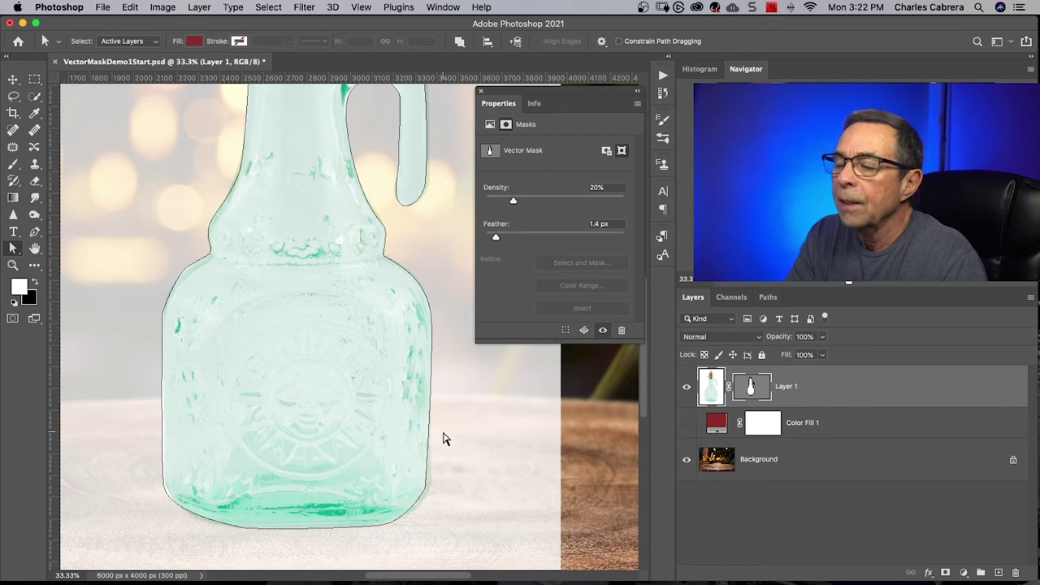
pyautogui.click(428, 482)
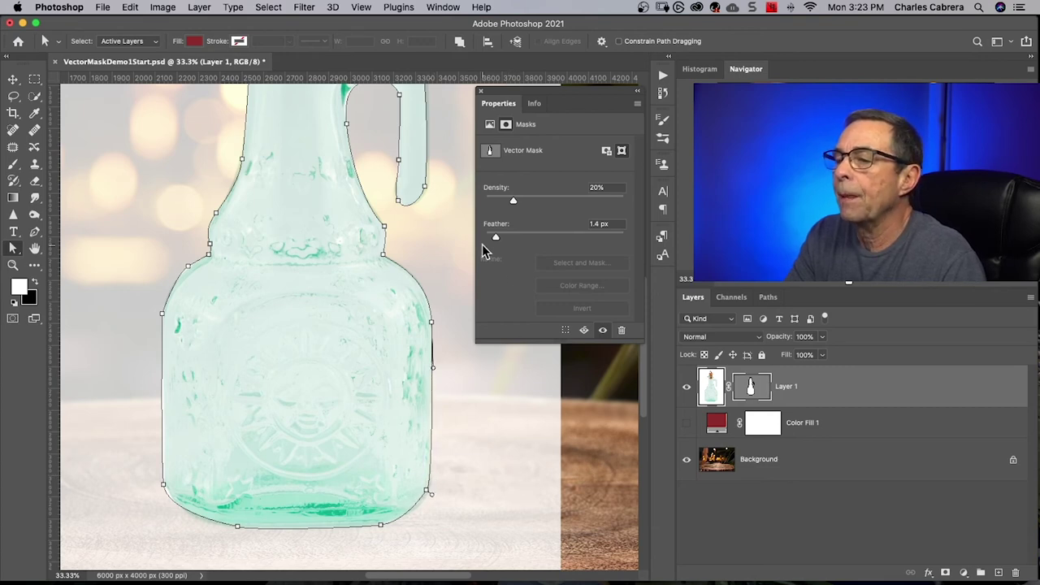
pyautogui.press('Escape')
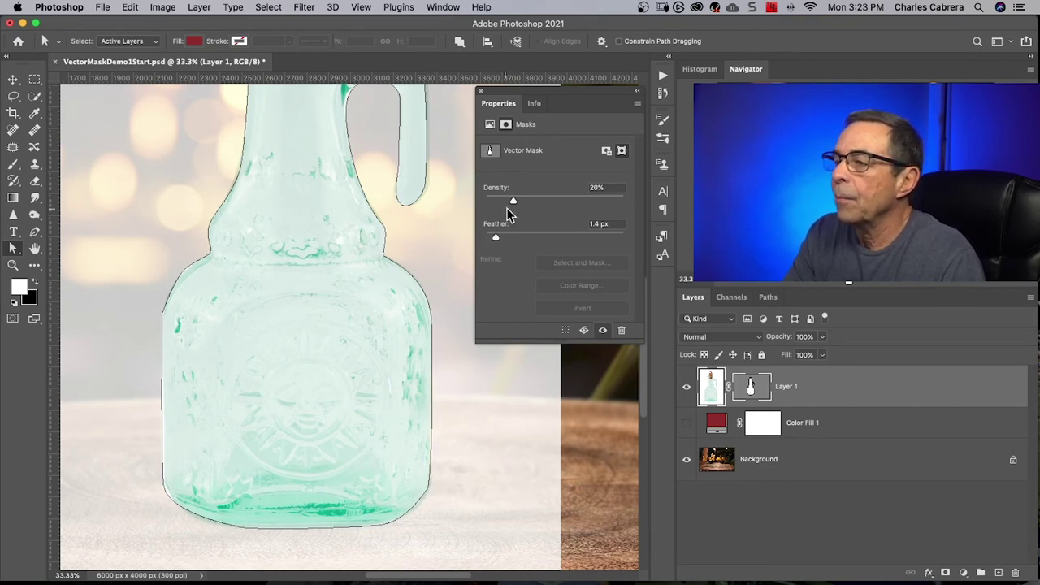
pyautogui.press('super+minus')
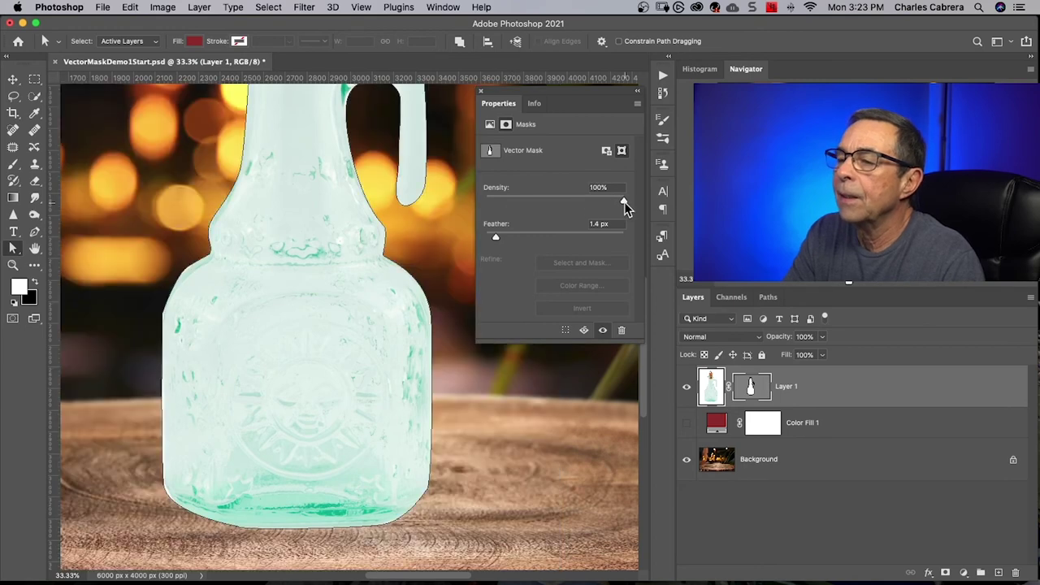
pyautogui.click(817, 394)
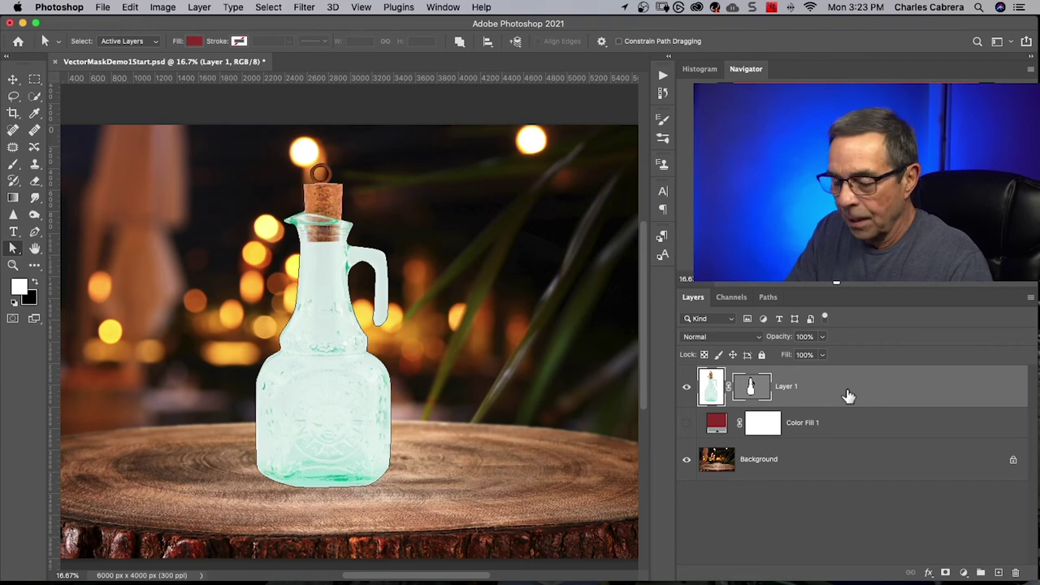
# Step: Group Layer 1, move its vector mask onto Group 1, and delete Layer 1's own mask
pyautogui.press('super+g')
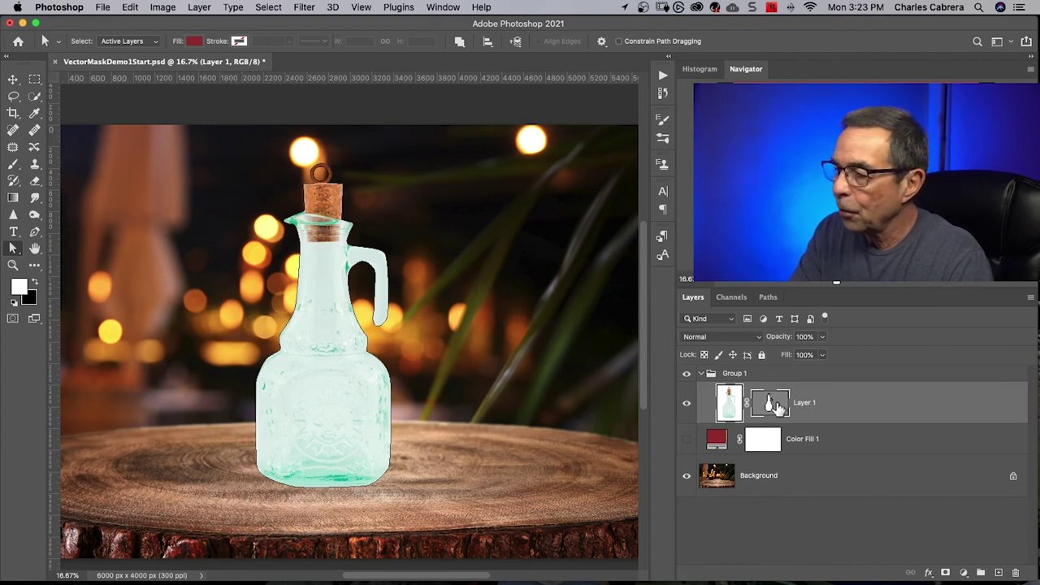
pyautogui.moveTo(774, 404); pyautogui.dragTo(775, 378)
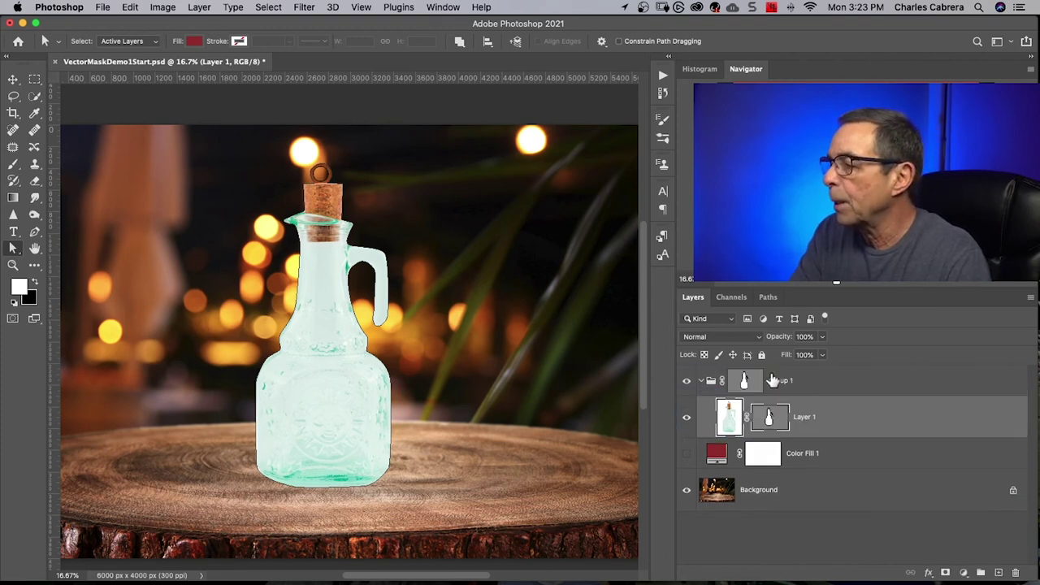
pyautogui.click(773, 420)
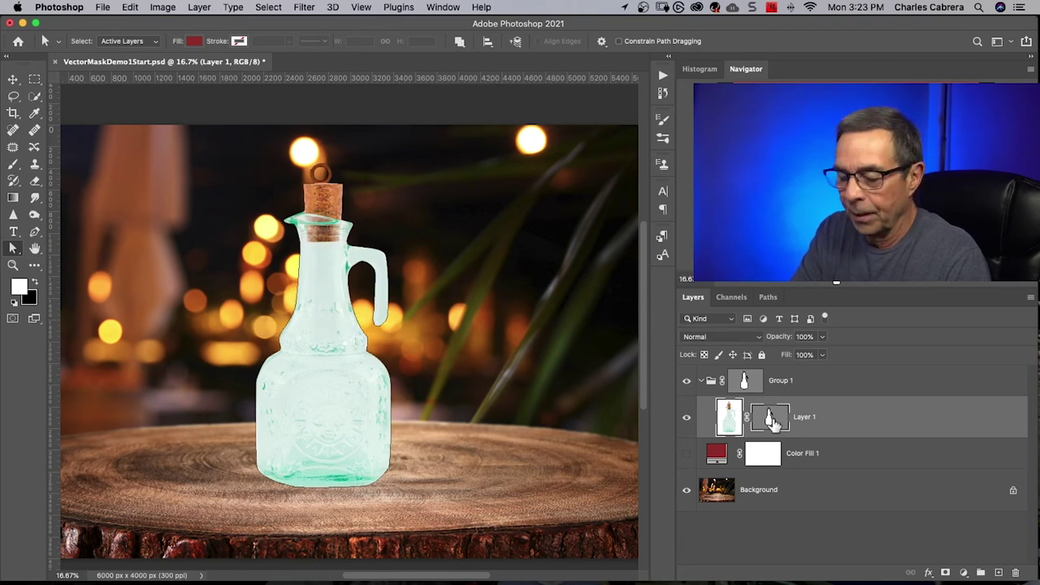
pyautogui.rightClick(772, 416)
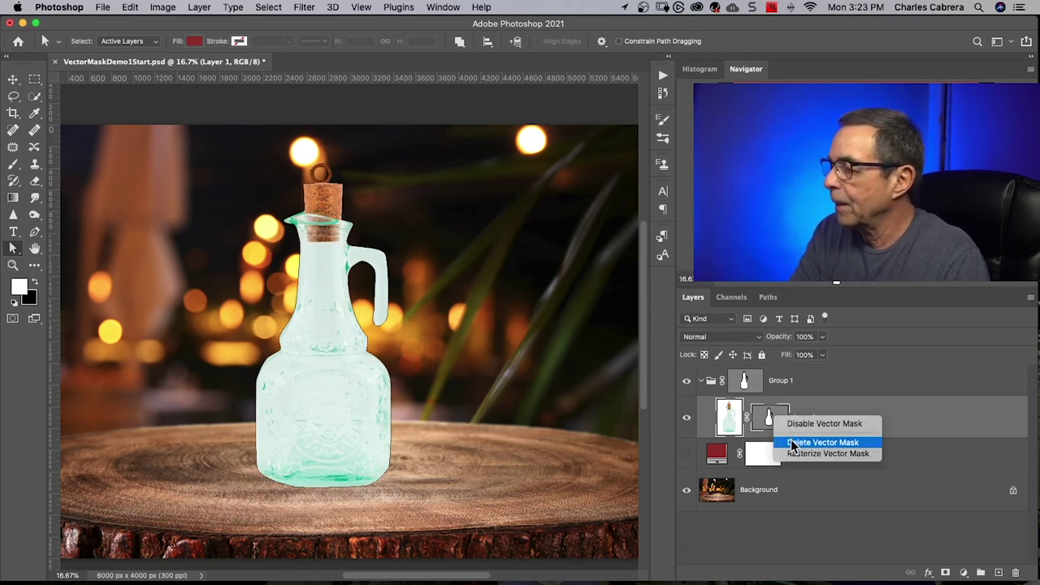
pyautogui.click(792, 443)
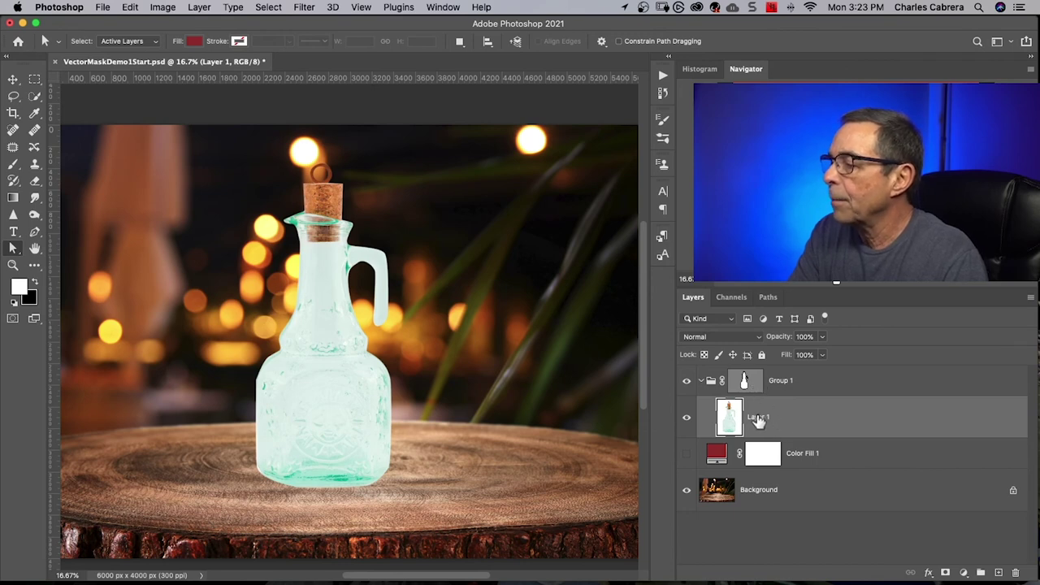
# Step: Rename Layer 1 to 'bottle'
pyautogui.doubleClick(757, 417)
pyautogui.write('bottle')
pyautogui.press('Return')
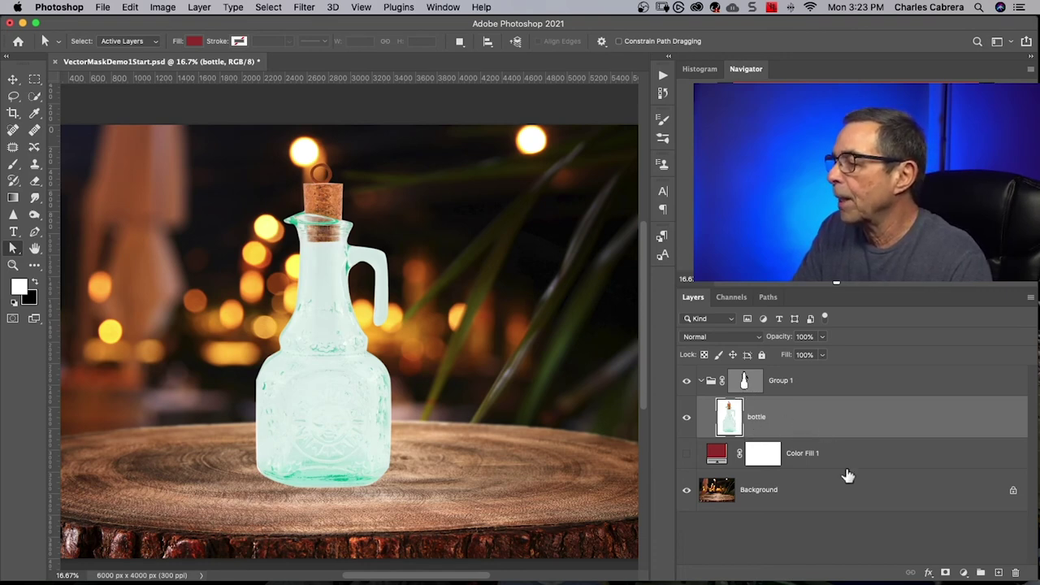
# Step: Add a Levels adjustment layer clipped to the bottle layer
pyautogui.click(965, 572)
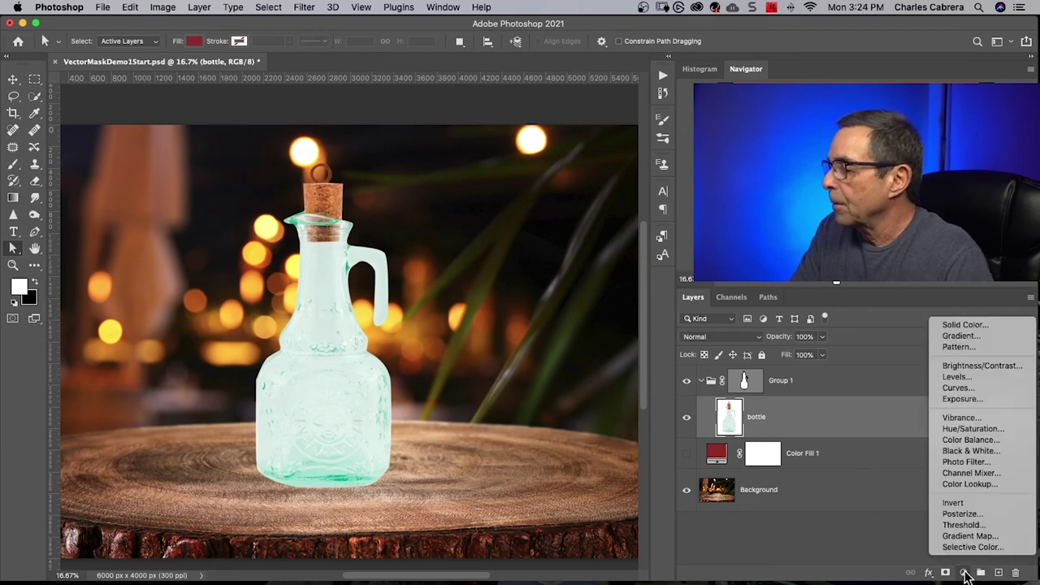
pyautogui.click(961, 376)
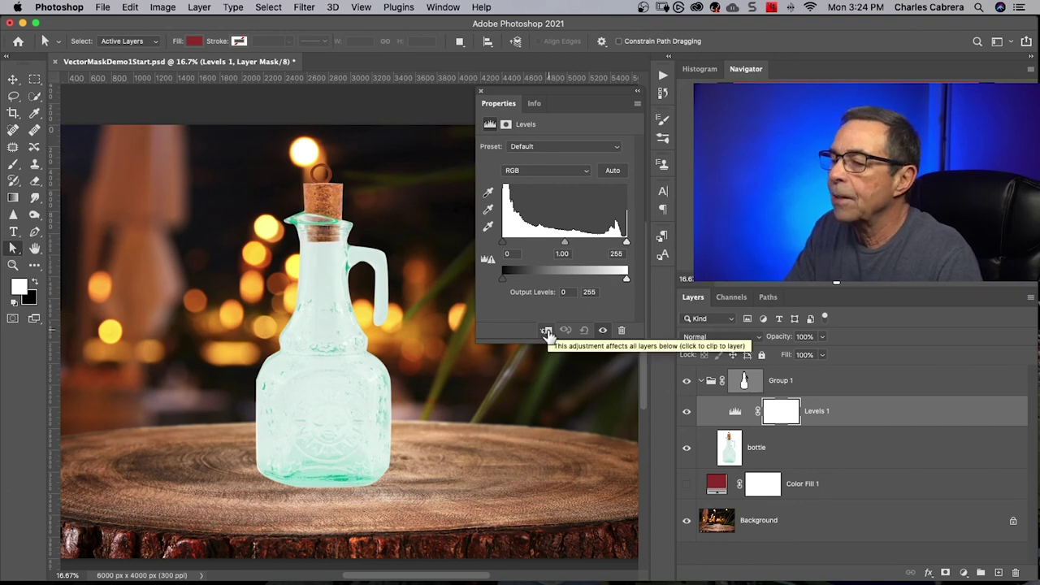
pyautogui.click(547, 331)
# Step: Set the bottle layer's blend mode to Luminosity
pyautogui.click(808, 445)
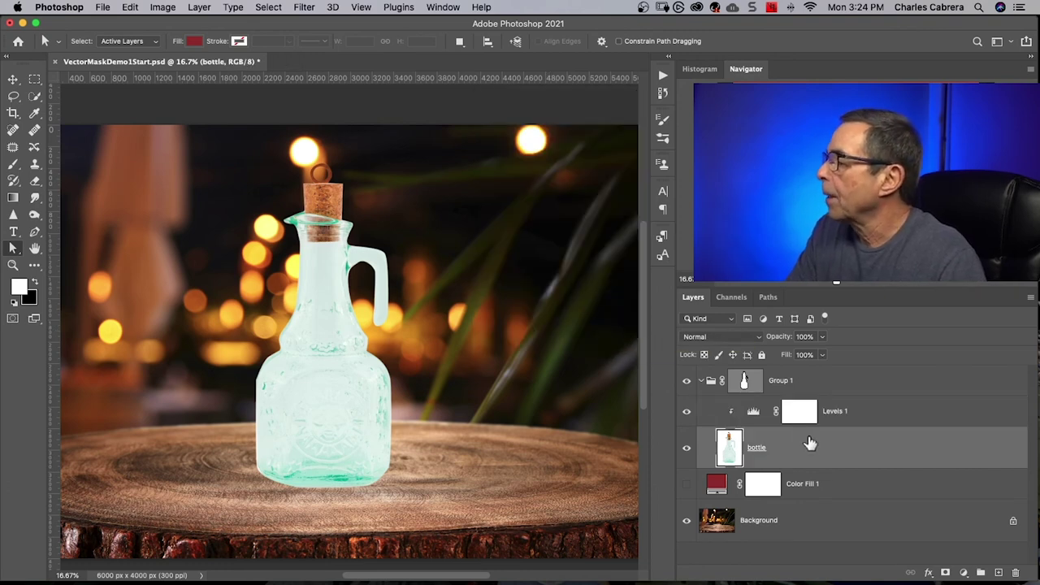
pyautogui.click(722, 336)
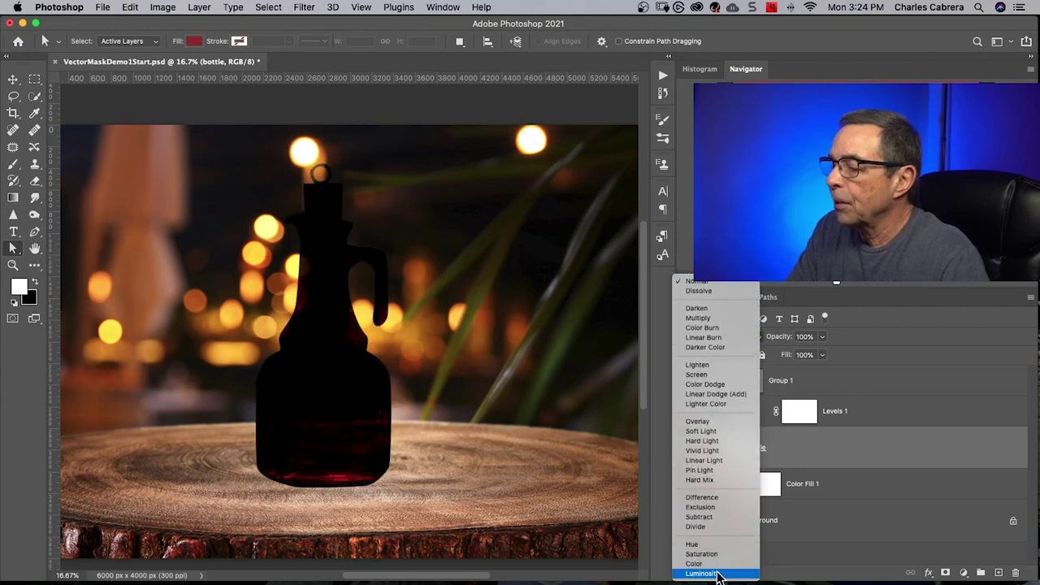
pyautogui.click(700, 574)
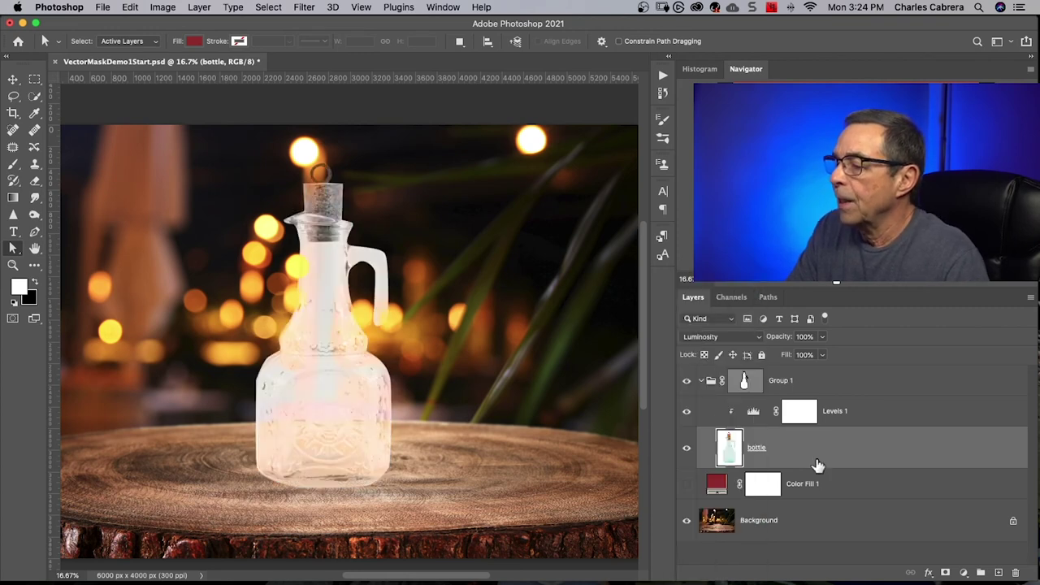
# Step: Set Levels 1 input levels to 83, 0.32 and 255
pyautogui.doubleClick(799, 414)
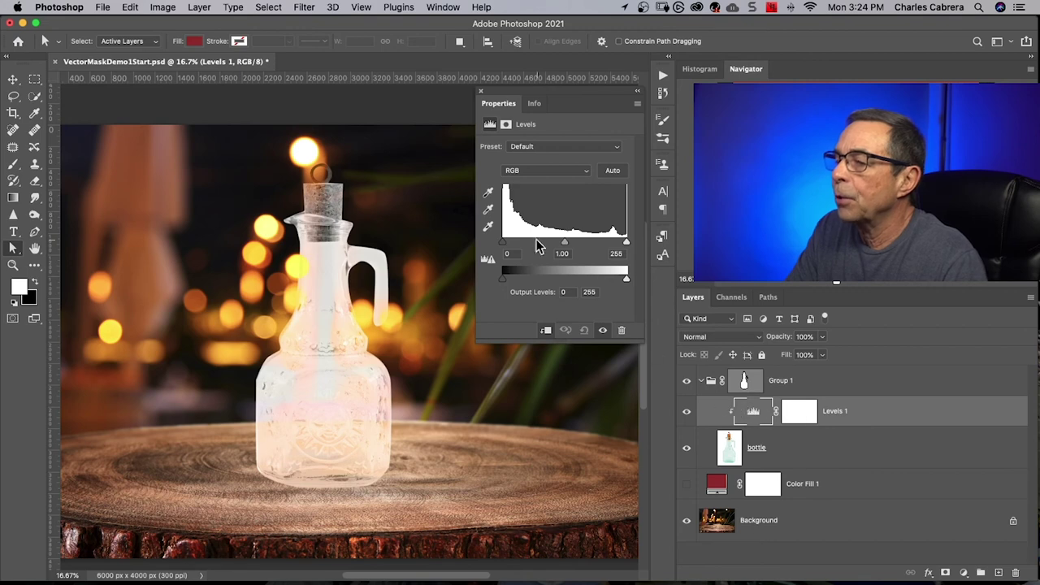
pyautogui.moveTo(564, 243); pyautogui.dragTo(602, 251)
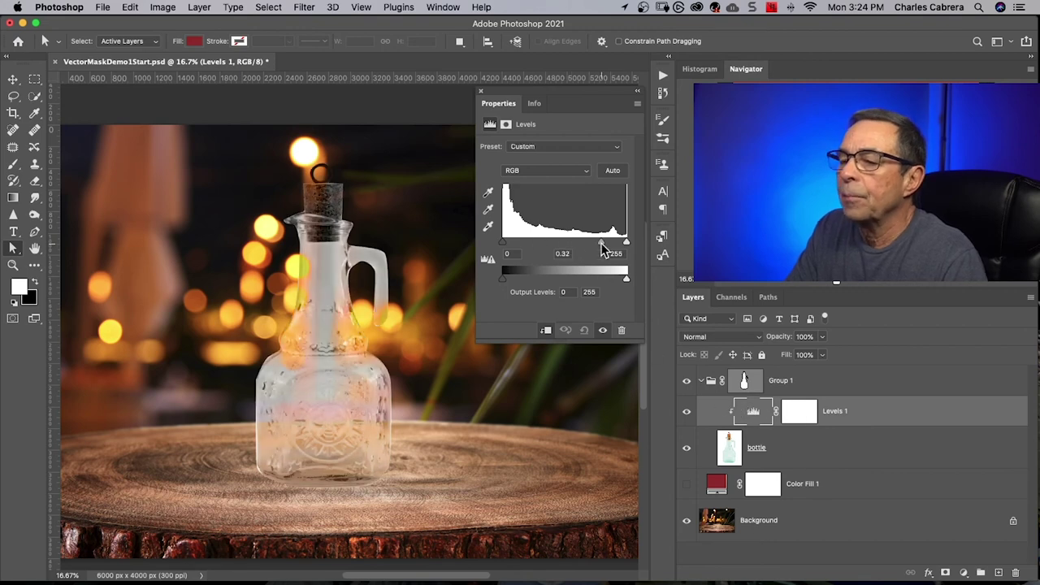
pyautogui.moveTo(502, 243); pyautogui.dragTo(545, 251)
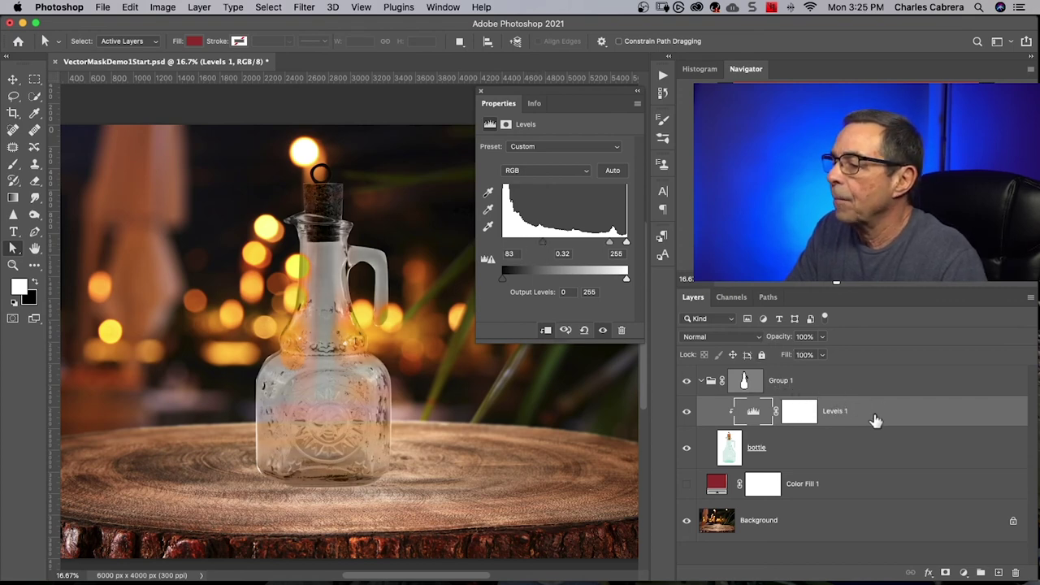
# Step: Switch the Levels 1 layer's blend mode to Multiply
pyautogui.click(757, 339)
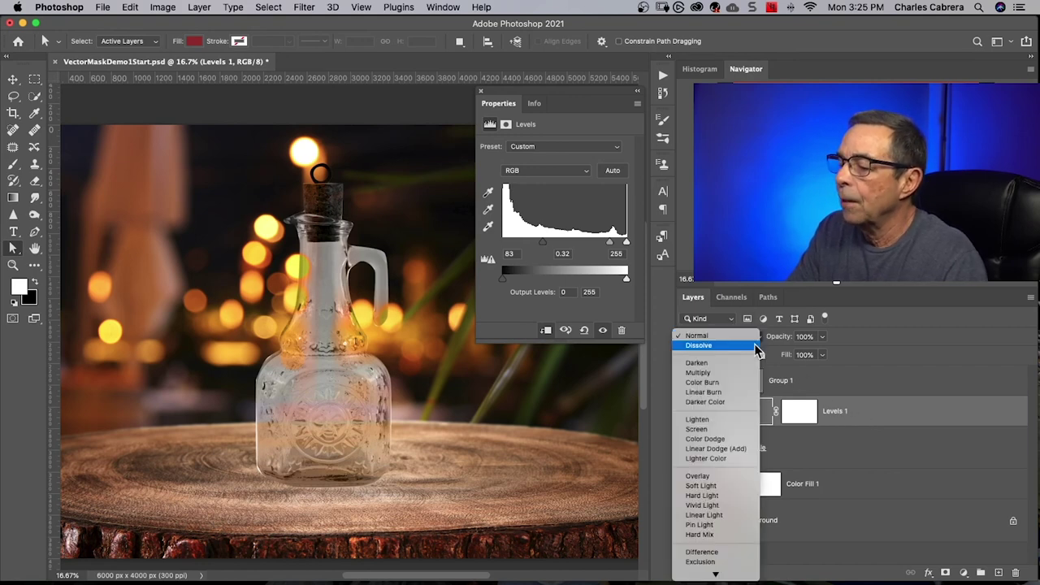
pyautogui.click(698, 373)
pyautogui.click(481, 92)
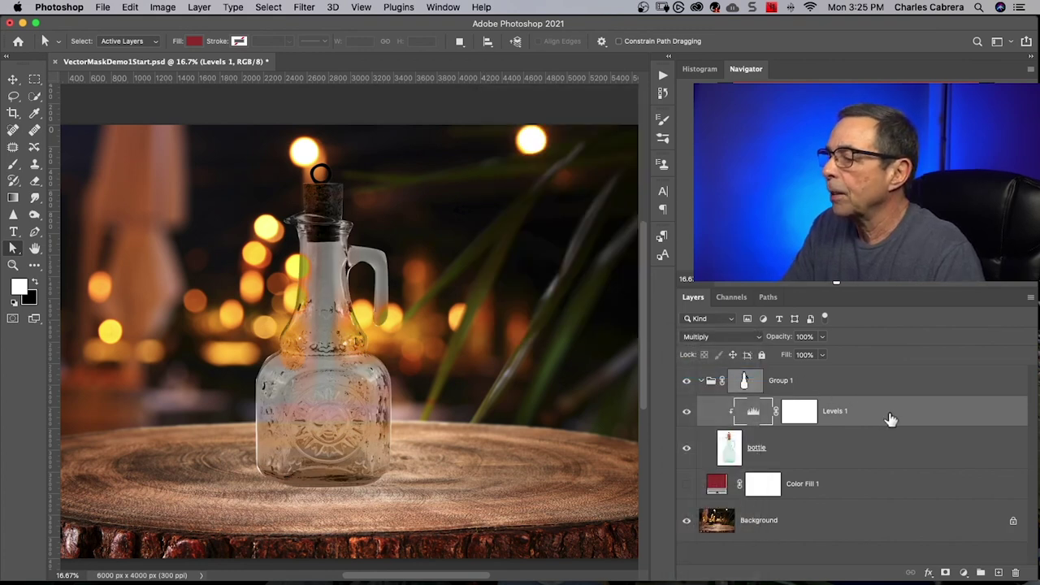
pyautogui.click(816, 449)
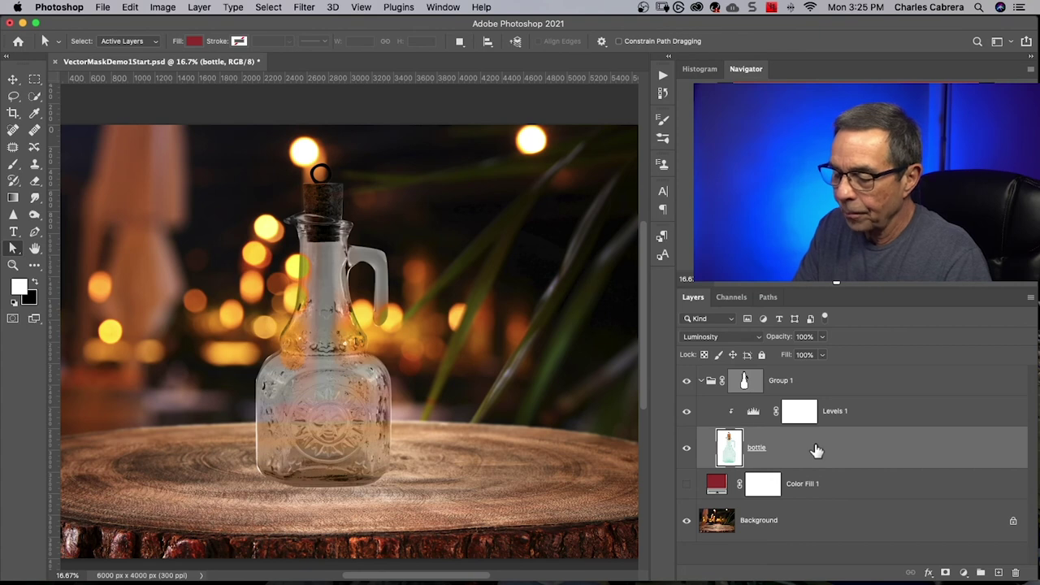
# Step: Duplicate the bottle layer, move the copy above Levels 1, and re-clip Levels 1 to bottle
pyautogui.press('super+j')
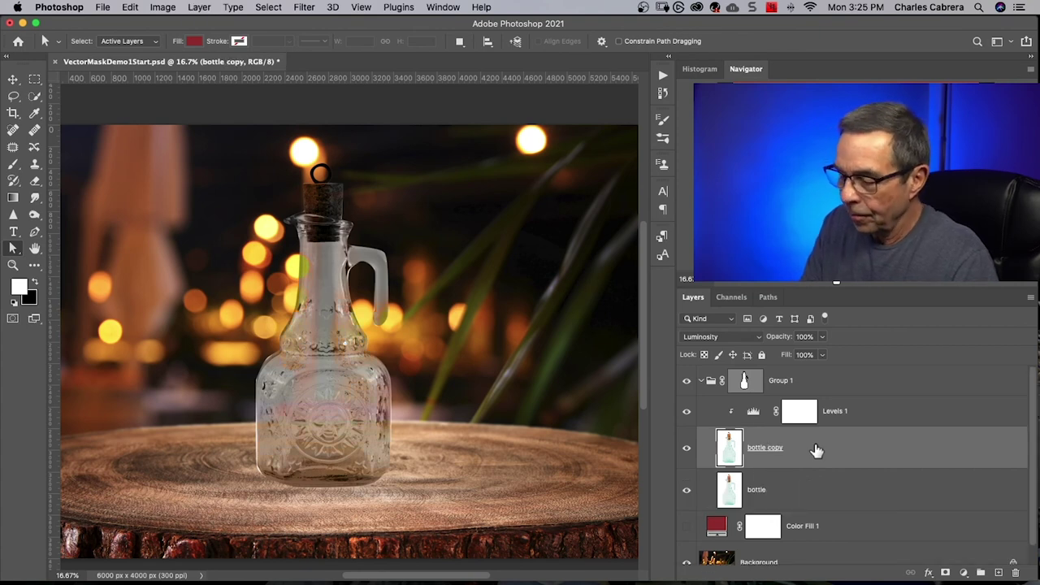
pyautogui.press('super+alt+g')
pyautogui.press('super+bracketright')
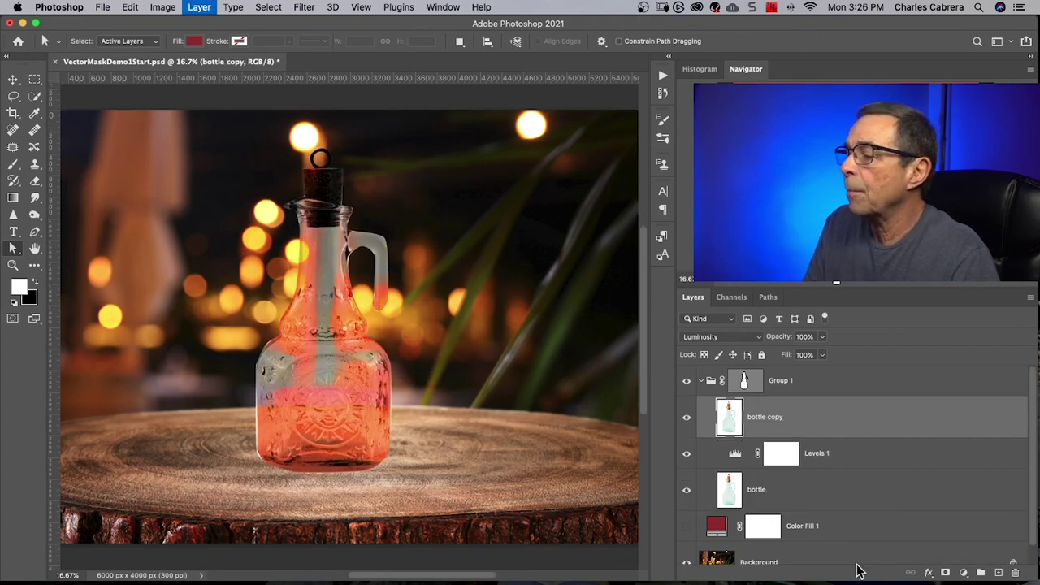
pyautogui.doubleClick(733, 455)
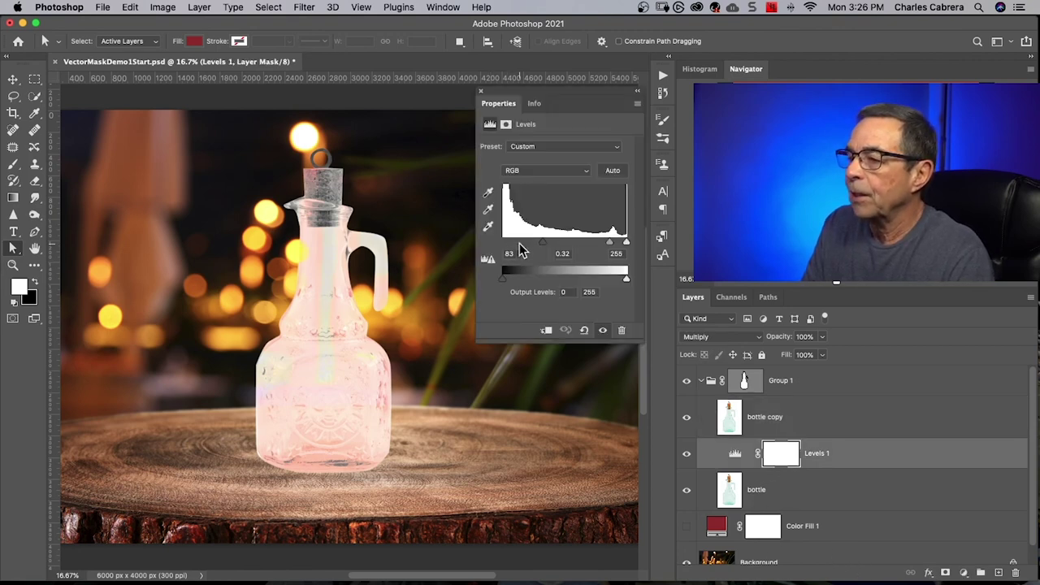
pyautogui.click(546, 330)
# Step: Set the bottle copy layer's blend mode to Normal
pyautogui.click(833, 418)
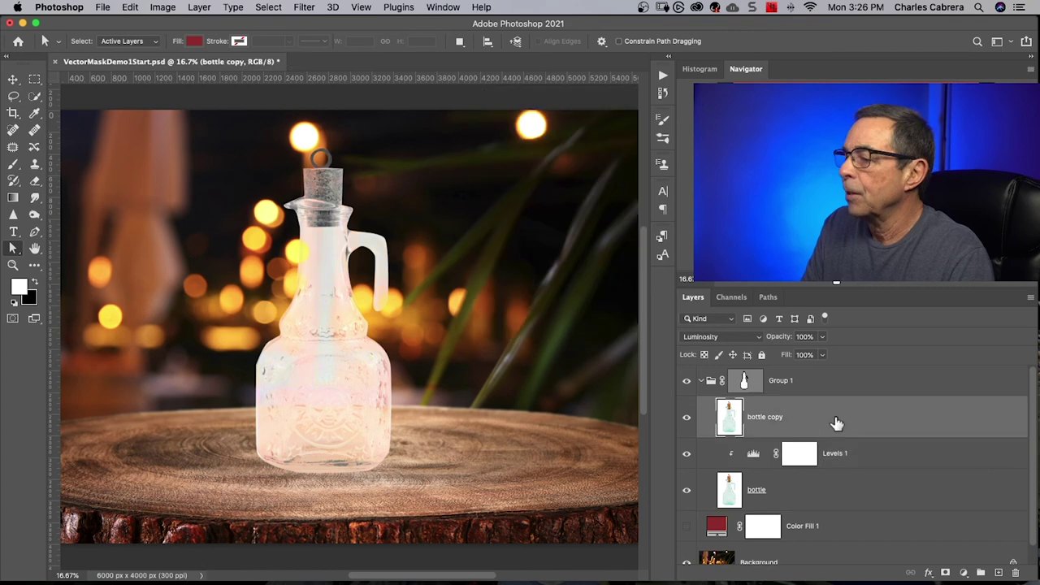
pyautogui.click(744, 337)
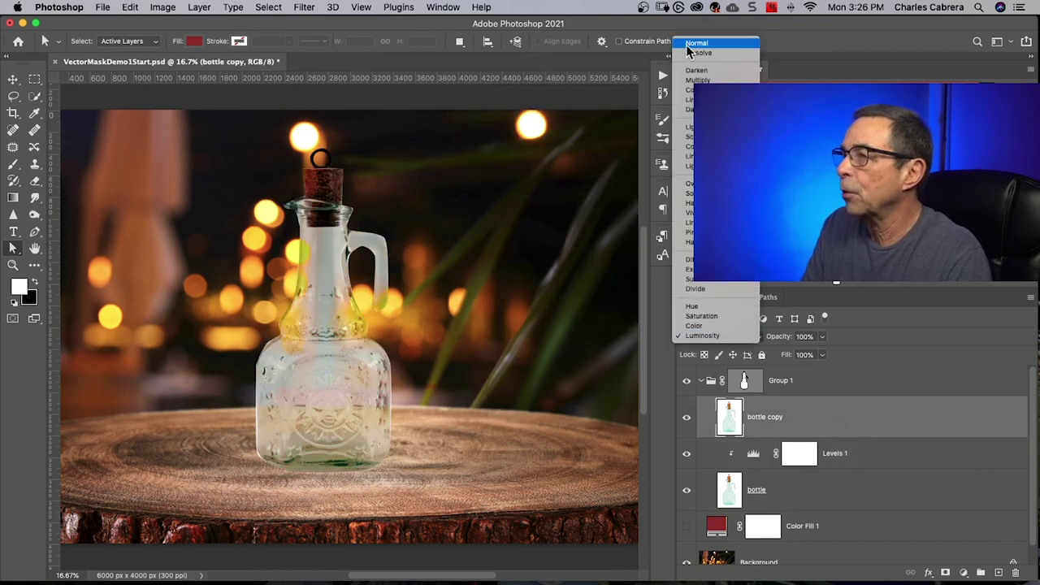
pyautogui.click(716, 39)
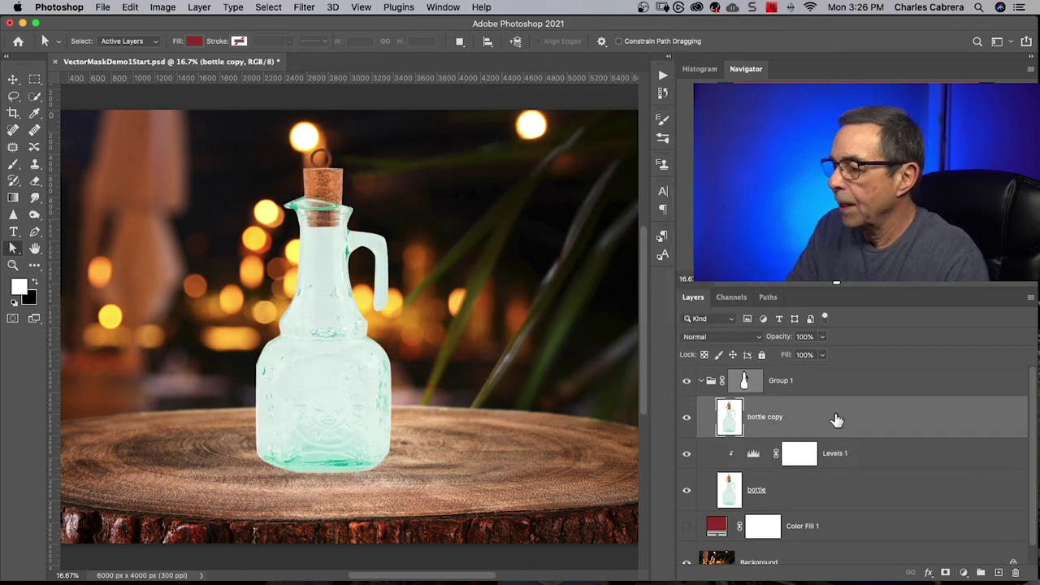
# Step: Give bottle copy a hide-all mask and brush over the cork to reveal only it
pyautogui.keyDown('alt'); pyautogui.click(945, 573); pyautogui.keyUp('alt')
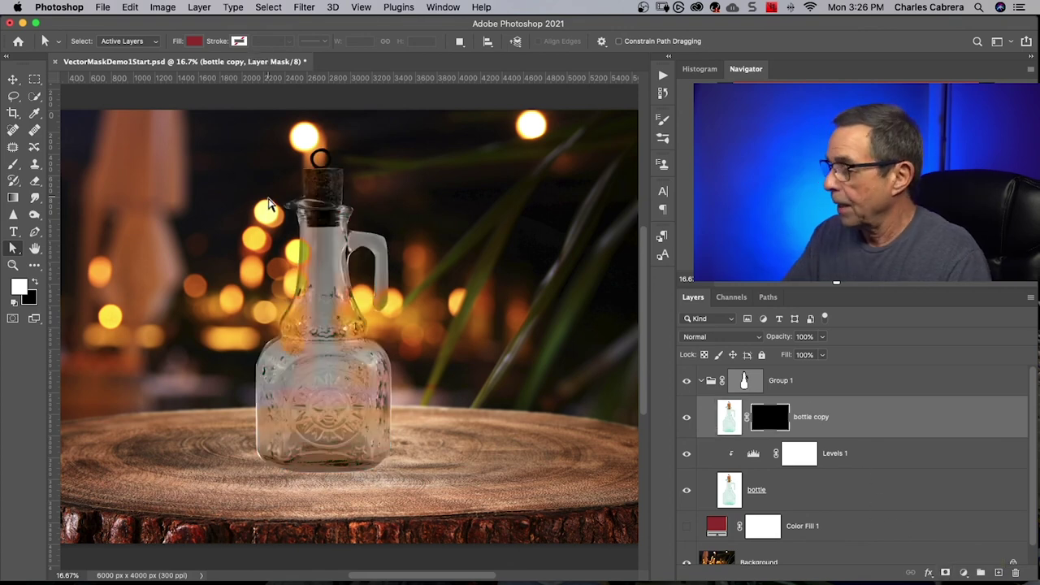
pyautogui.press('b')
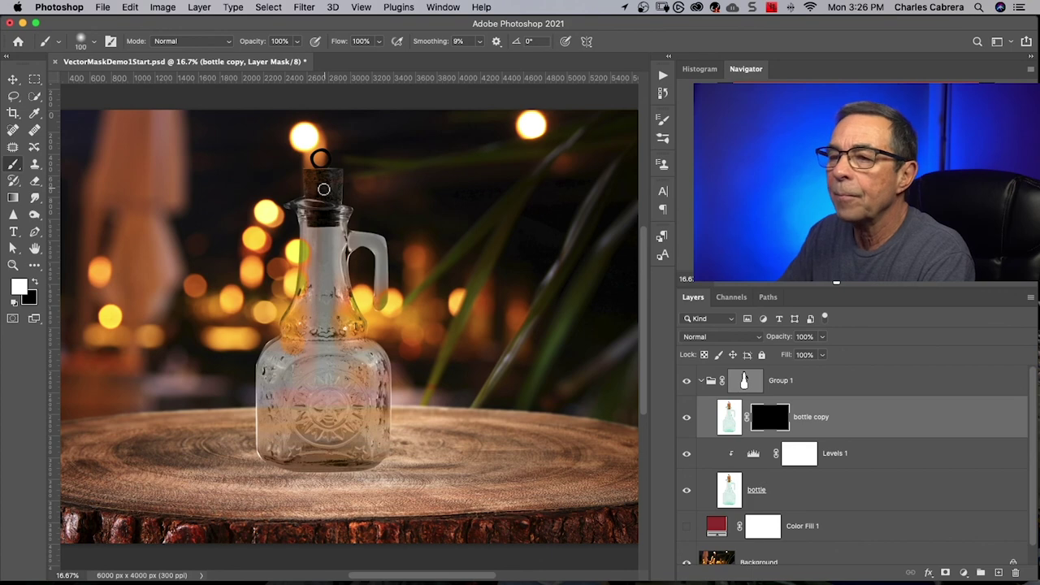
pyautogui.press(']')
pyautogui.moveTo(321, 188)
pyautogui.mouseDown()
pyautogui.moveTo(310, 180)
pyautogui.moveTo(320, 173)
pyautogui.mouseUp()
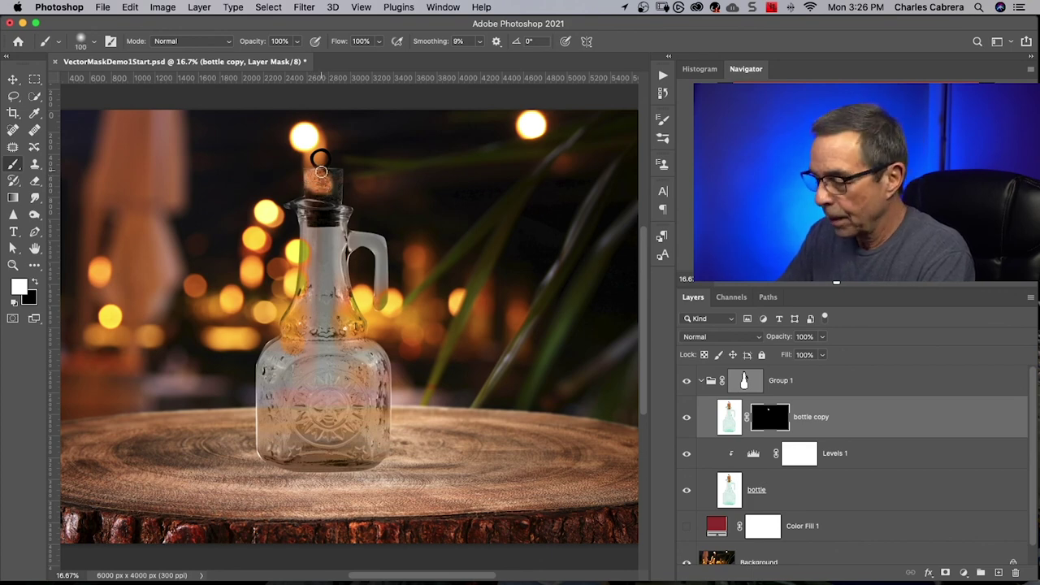
pyautogui.press('[')
pyautogui.press('[')
pyautogui.press('[')
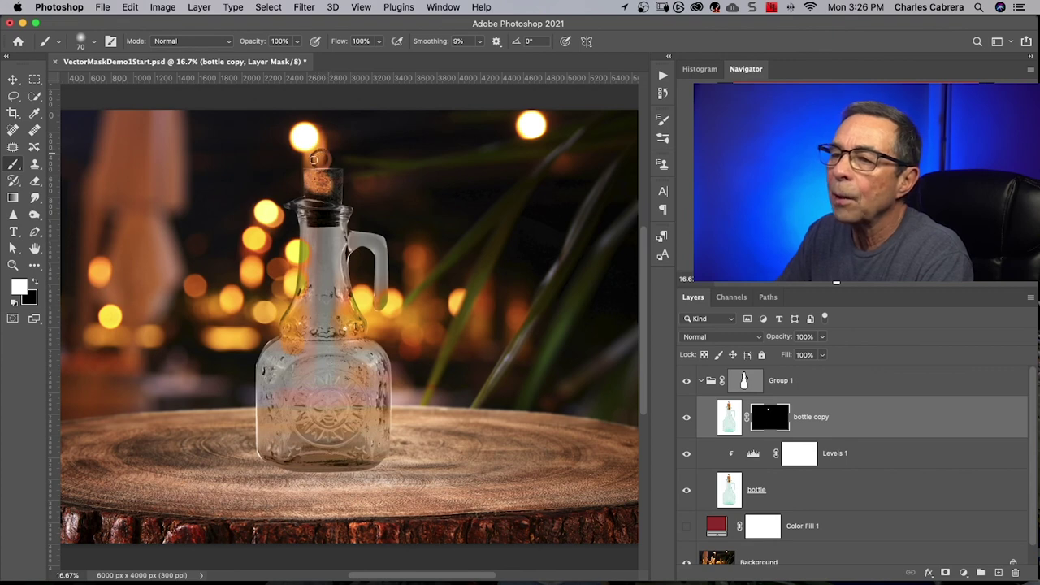
pyautogui.press('x')
pyautogui.press(']')
pyautogui.moveTo(319, 153); pyautogui.dragTo(322, 223)
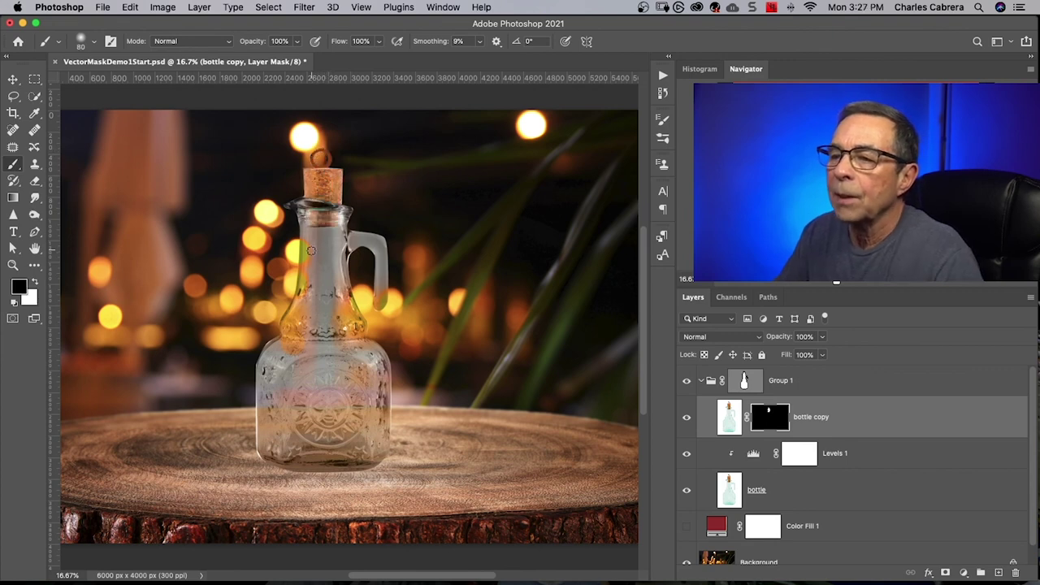